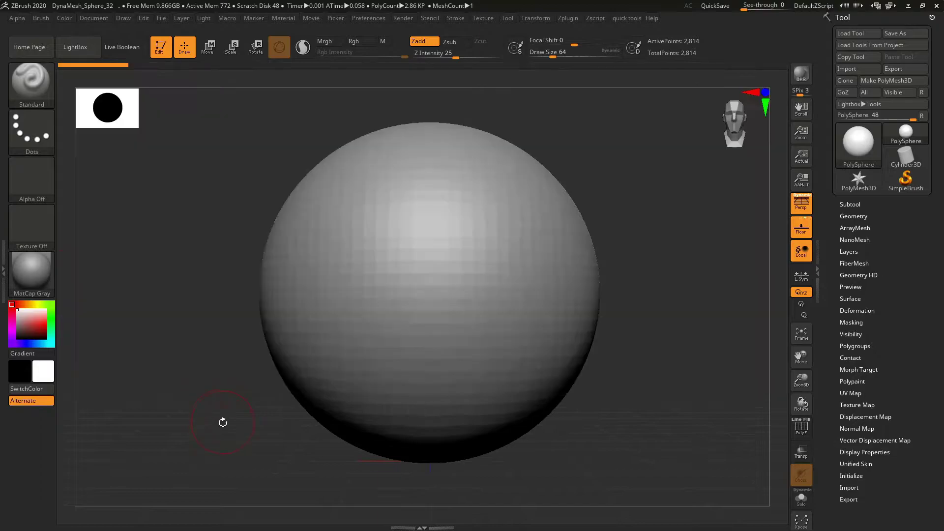
Load the IMM Ropes.ZBP brush preset from the ropes folder.
left_click(39, 18)
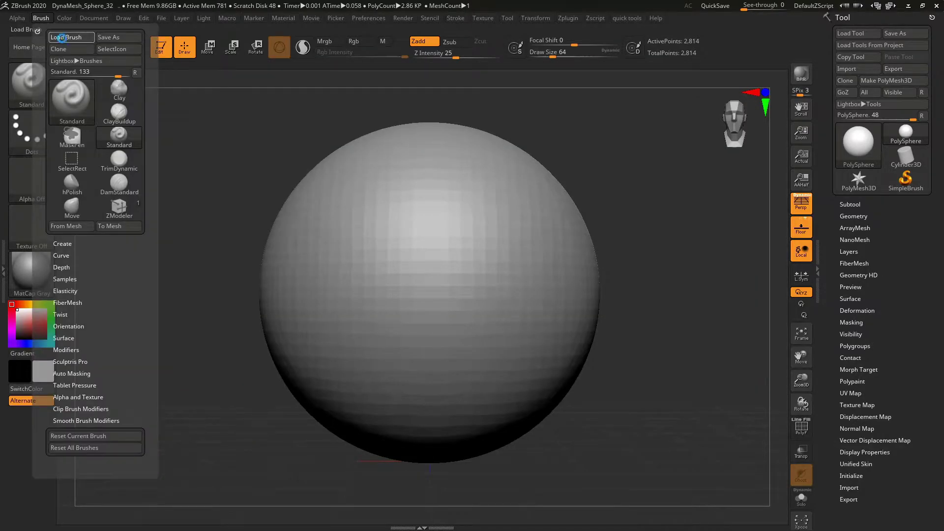
left_click(62, 38)
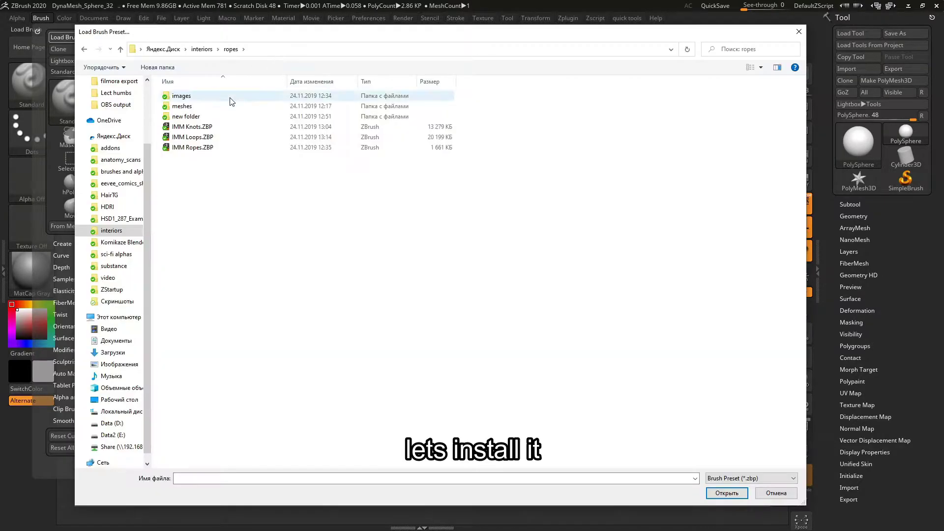
double_click(207, 147)
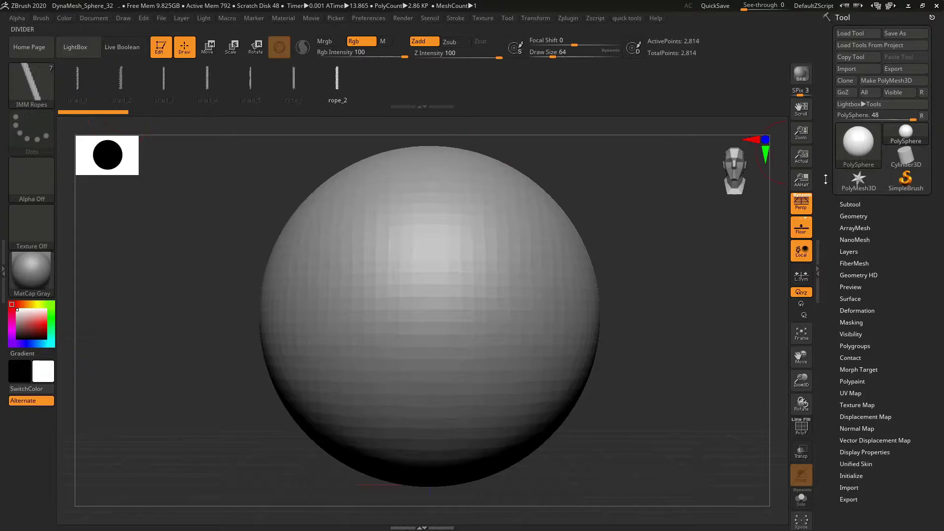
Draw a trial rope_2 strand diagonally across the sphere at draw size 46 and undo it.
left_click(851, 203)
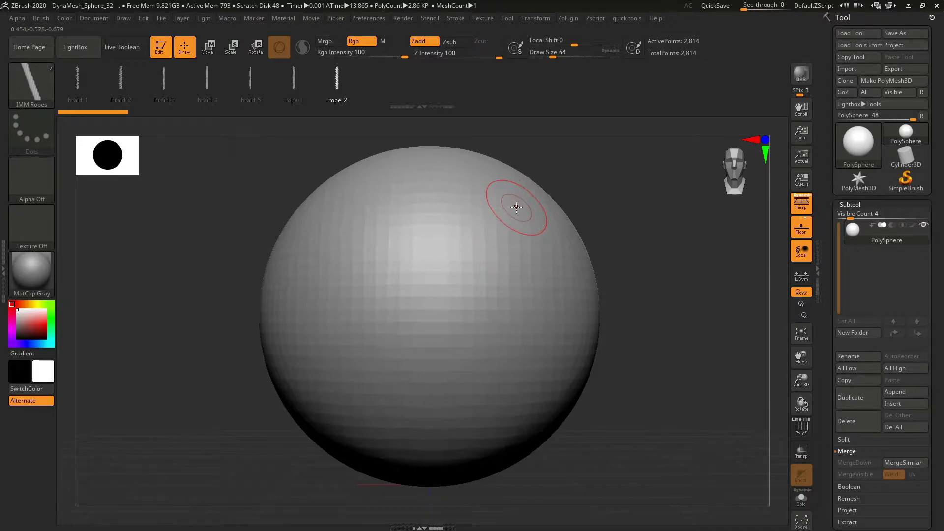
left_click_drag(516, 208, 513, 206)
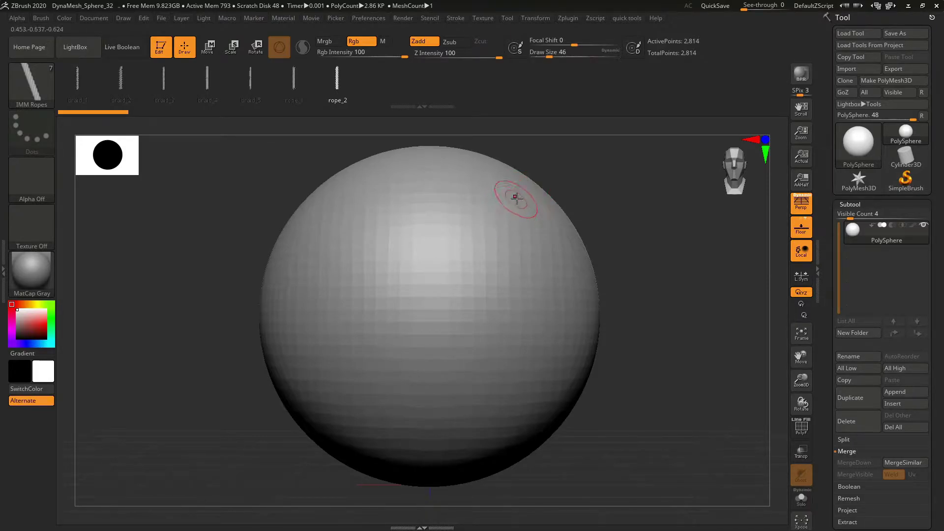
left_click_drag(378, 326, 282, 380)
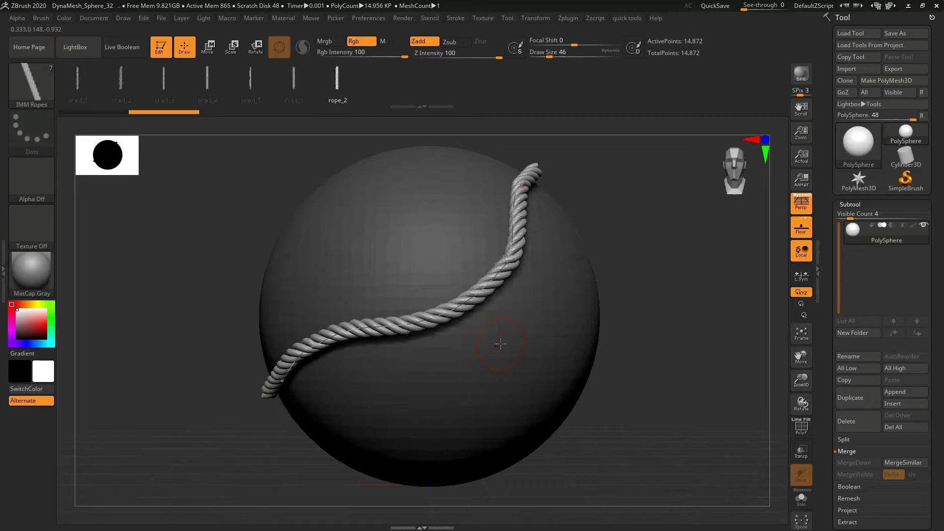
left_click(524, 347)
mouse_move(519, 347)
right_mouse_down()
mouse_move(482, 352)
mouse_move(527, 349)
right_mouse_up()
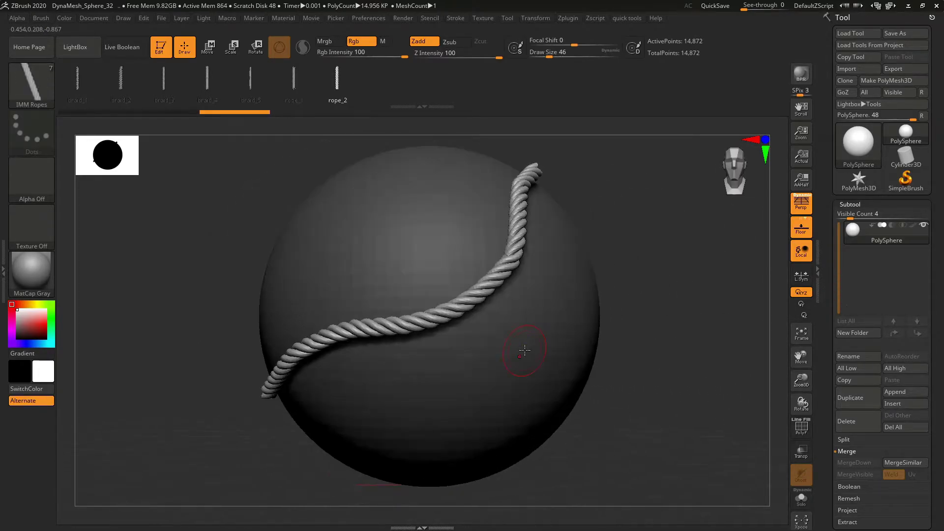
key("ctrl+z")
key("ctrl+z")
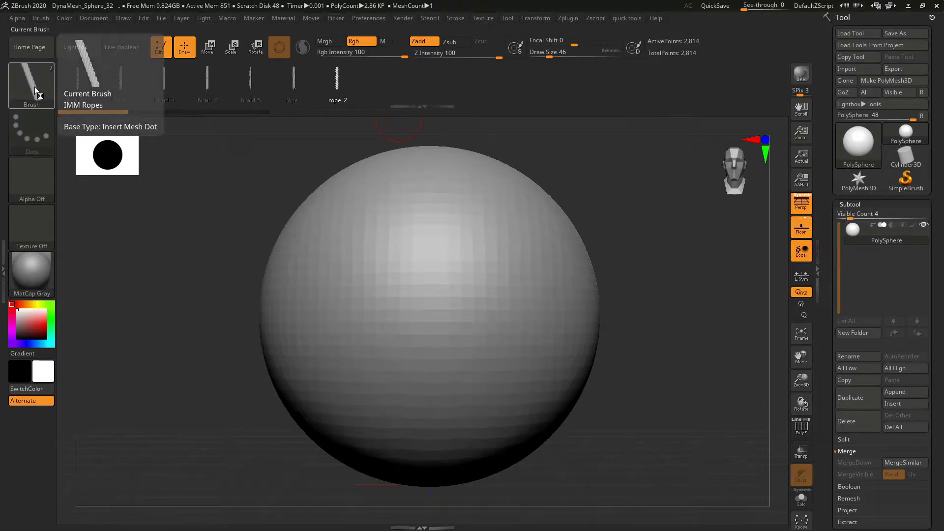
Load the IMM Knots.ZBP brush preset from the ropes folder.
left_click(40, 18)
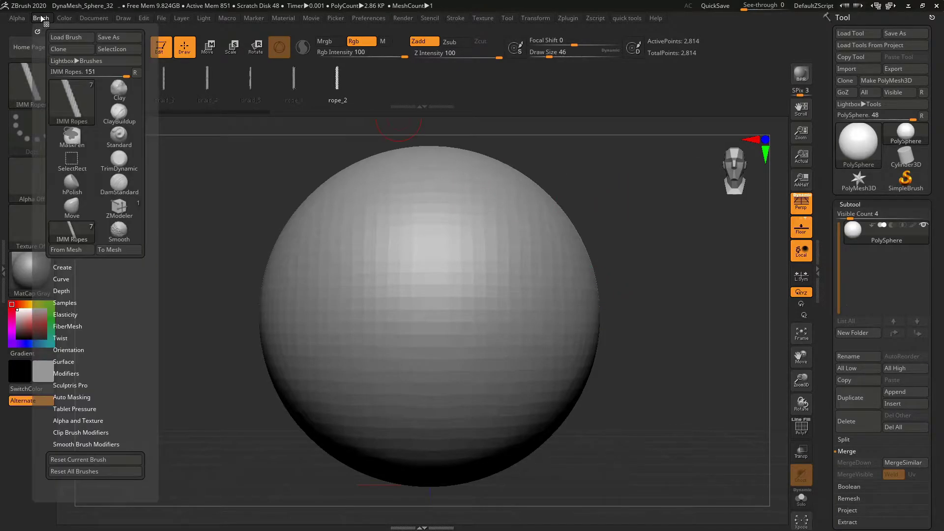
left_click(59, 37)
left_click(209, 129)
left_click(209, 139, "shift")
left_click(733, 496)
left_click(38, 84)
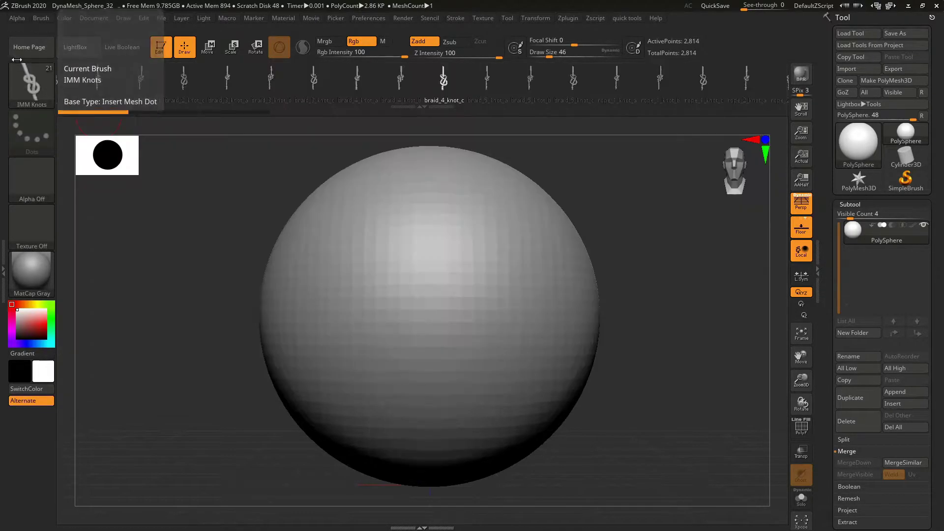
Load the IMM Loops.ZBP brush preset and make IMM Ropes the active brush again.
left_click(44, 17)
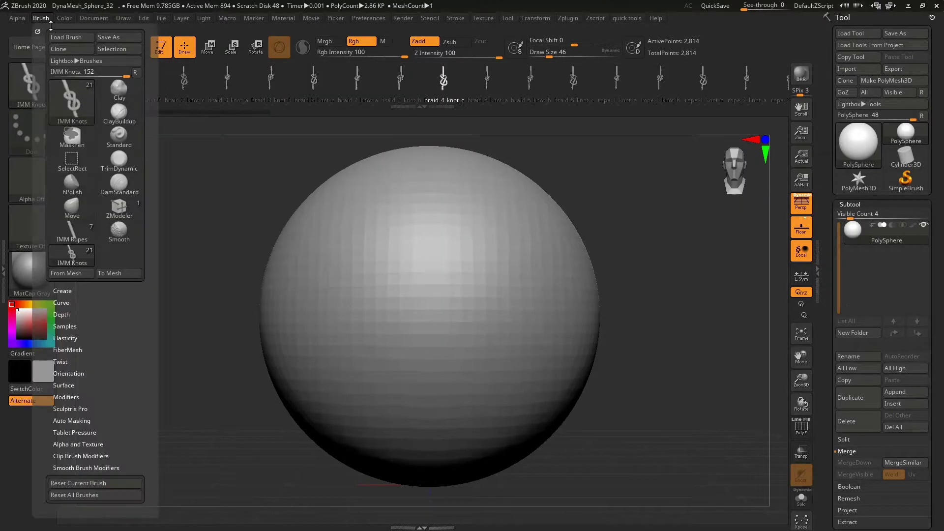
left_click(62, 38)
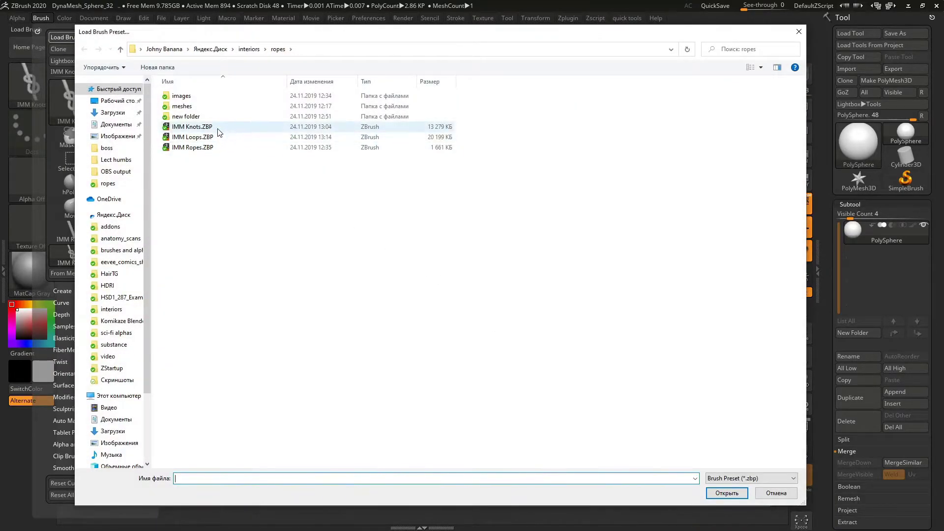
double_click(212, 144)
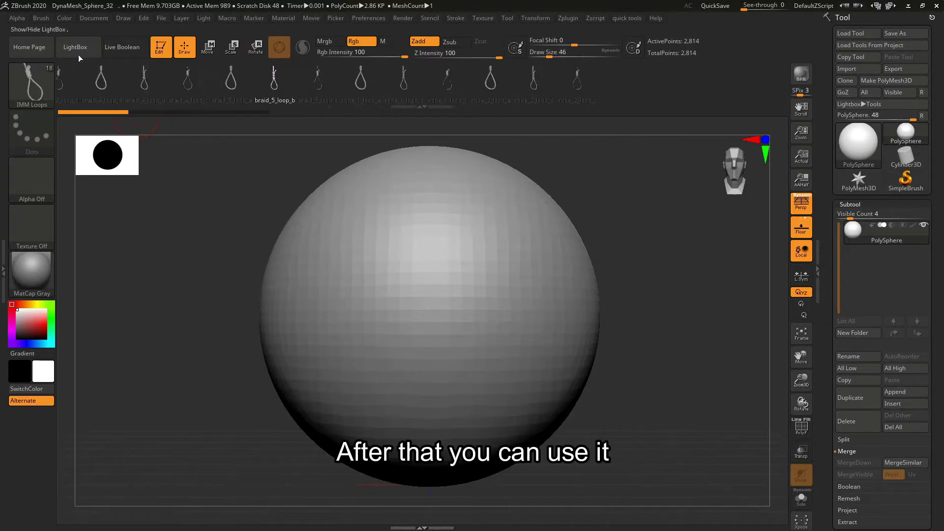
left_click(25, 83)
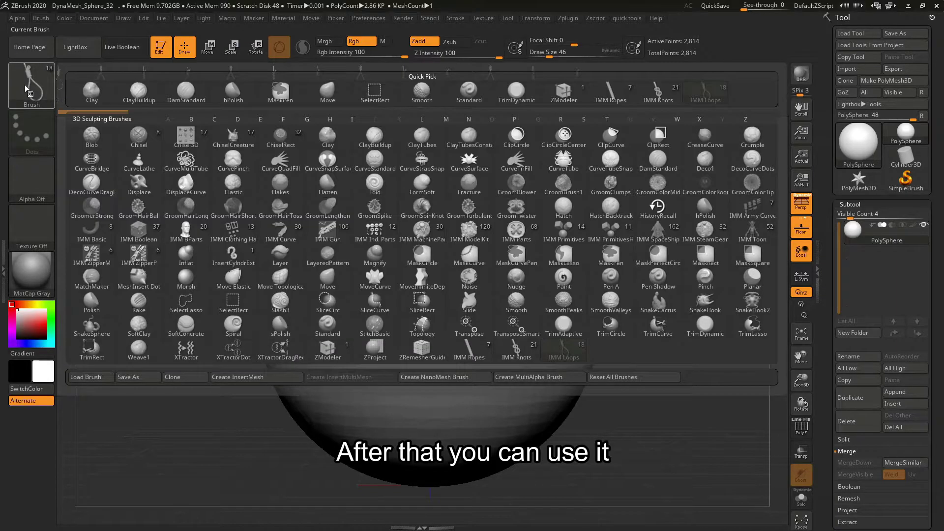
left_click(473, 342)
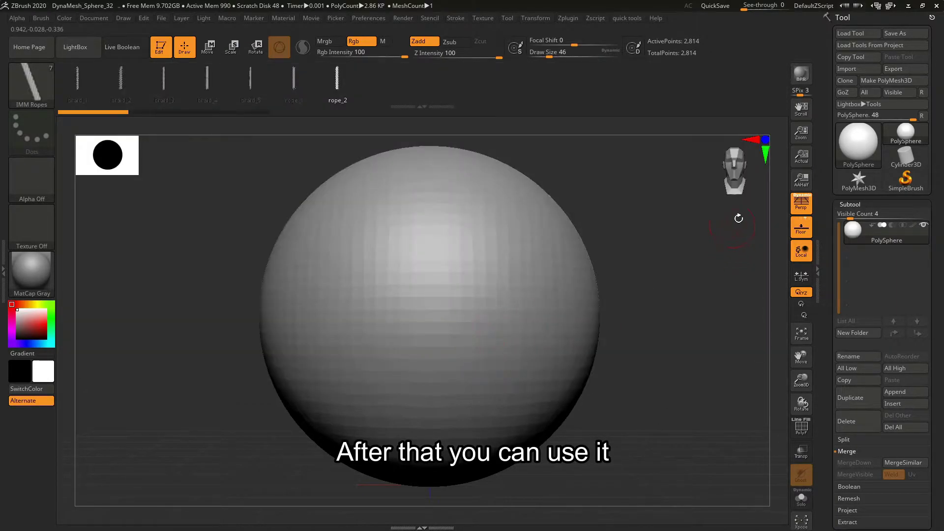
Switch to the Cylinder3D tool, append a plane subtool, and delete the cylinder so only the plane is left.
left_click(908, 154)
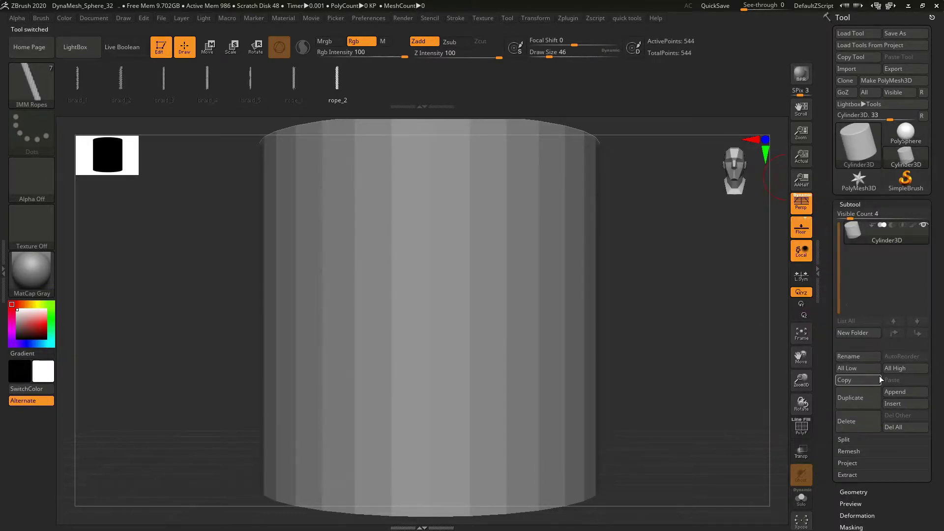
left_click(902, 392)
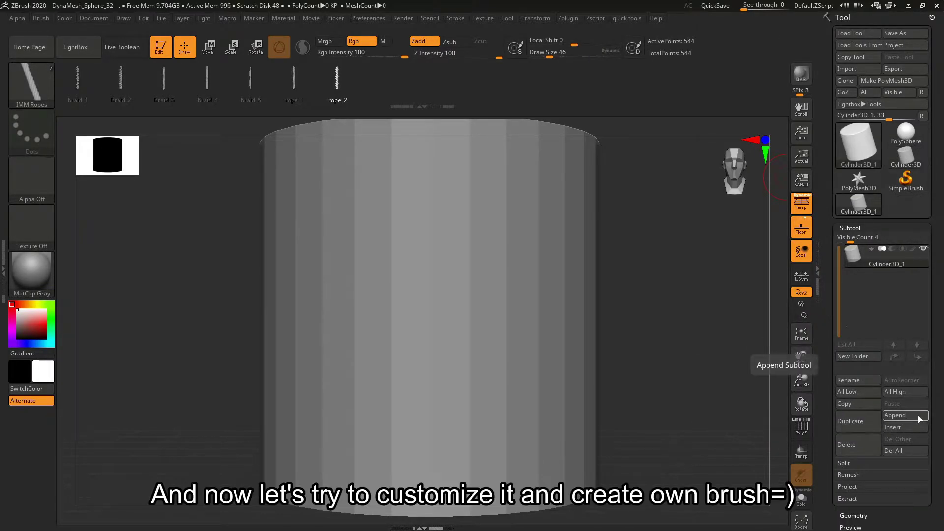
left_click(800, 368)
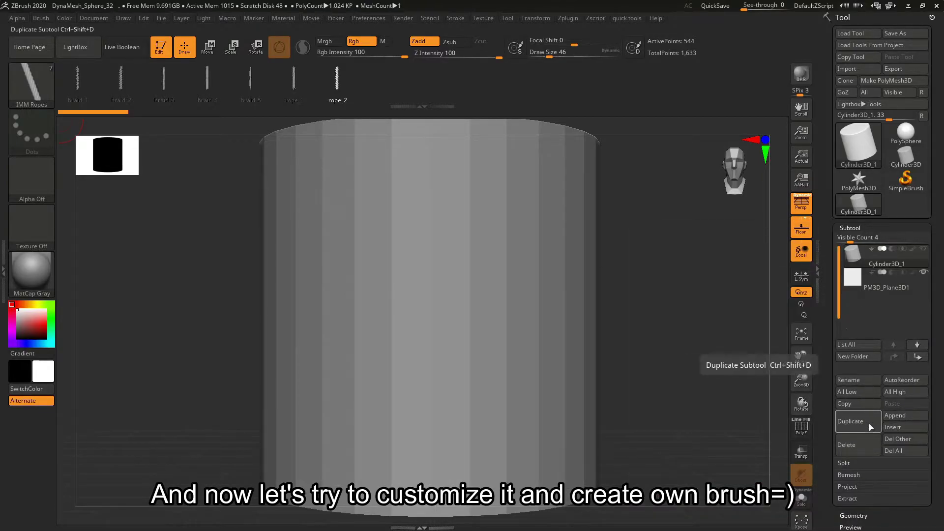
left_click(848, 445)
left_click(767, 461)
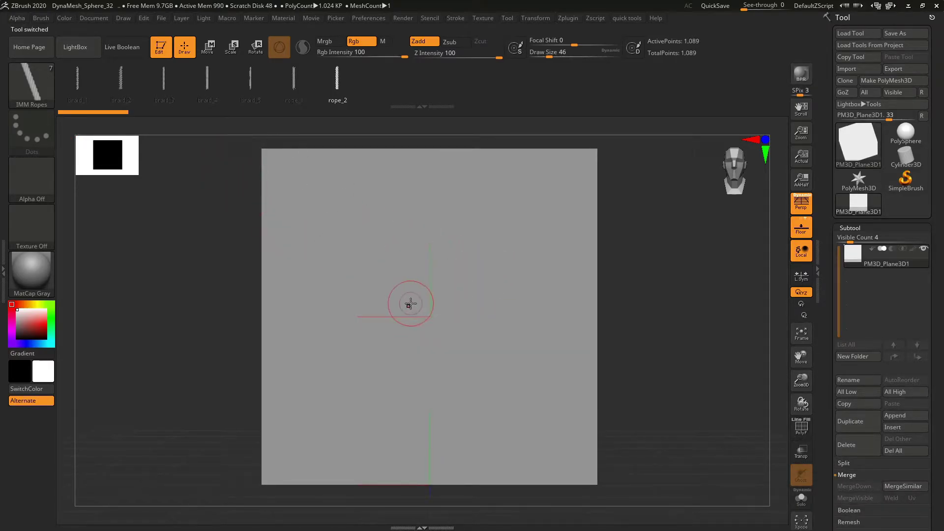
Turn off Curve Mode for the IMM Ropes brush and insert a vertical rope_2 piece at the centre of the plane.
left_click_drag(428, 260, 428, 246)
key("ctrl+z")
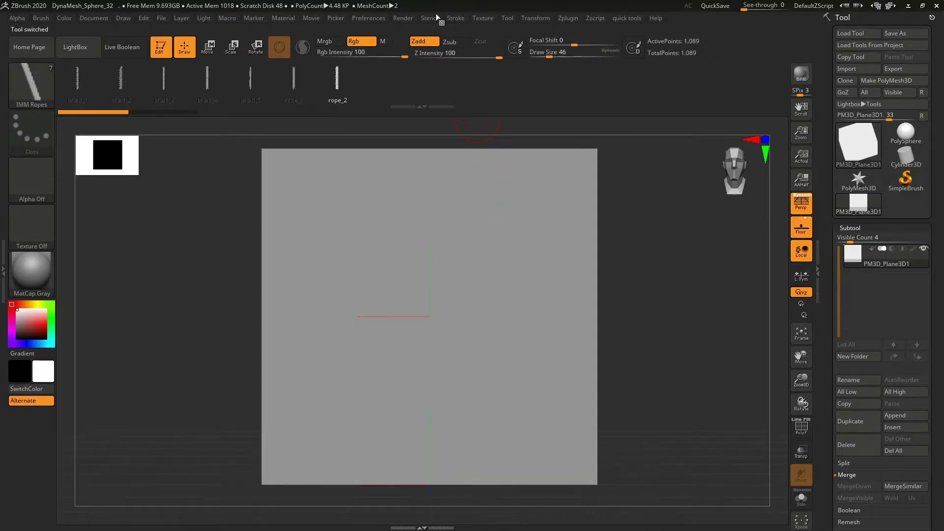
left_click(455, 18)
left_click(473, 239)
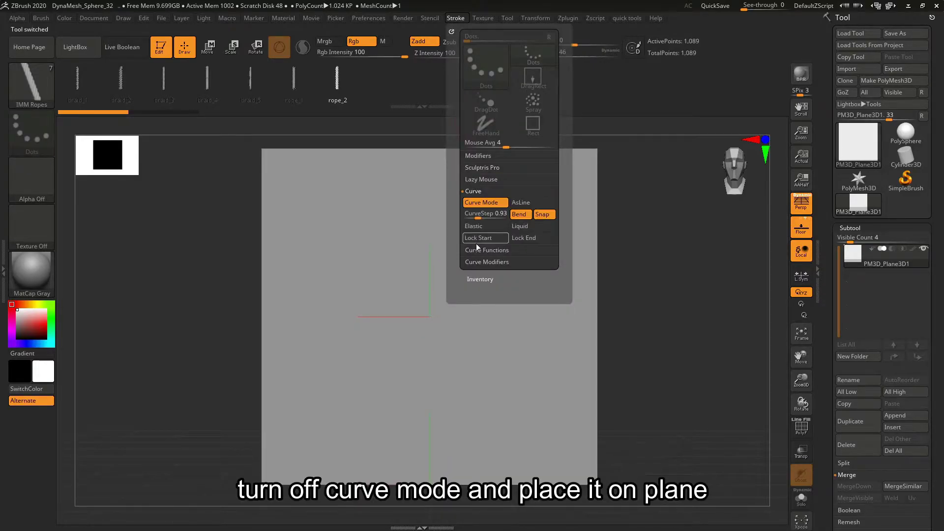
left_click(478, 206)
left_click_drag(428, 316, 430, 261)
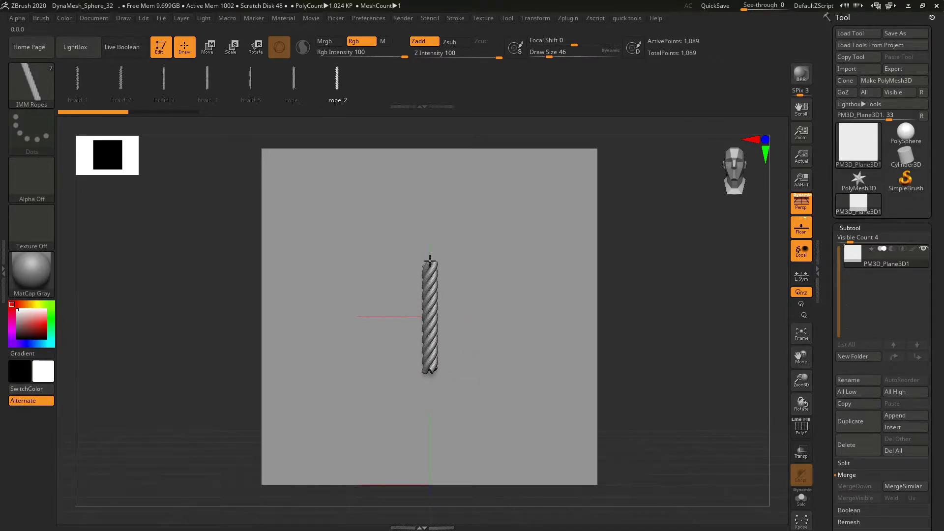
left_click_drag(429, 260, 430, 261)
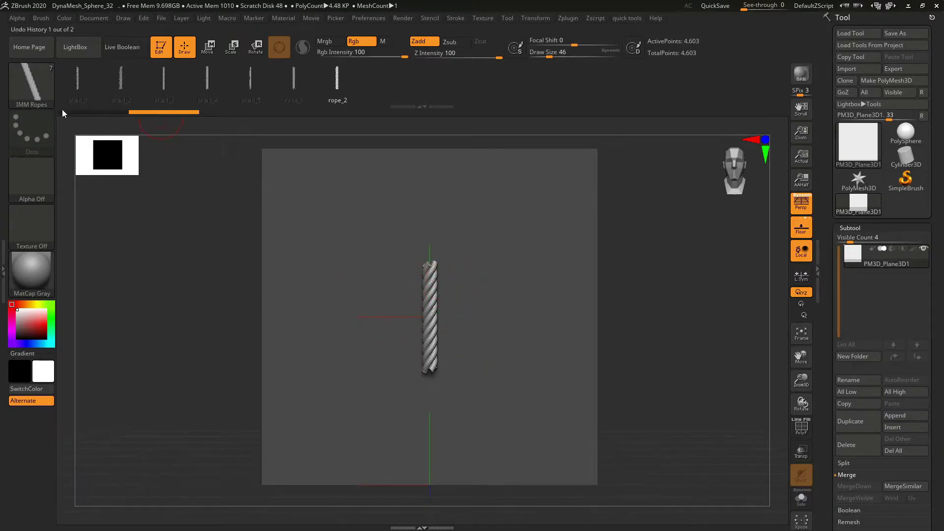
Insert a vertical rope_2_knot_a mesh from the IMM Knots brush over the upper end of the rope piece.
left_click(25, 85)
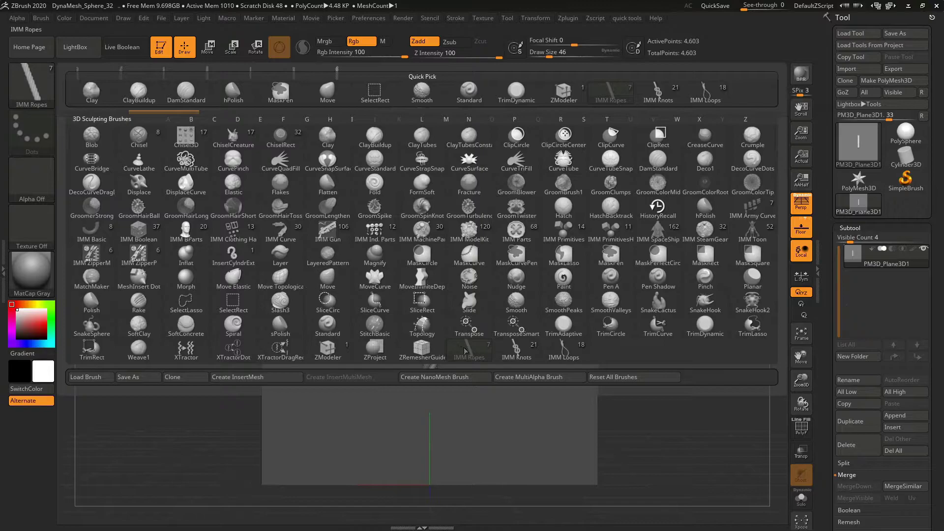
mouse_move(525, 358)
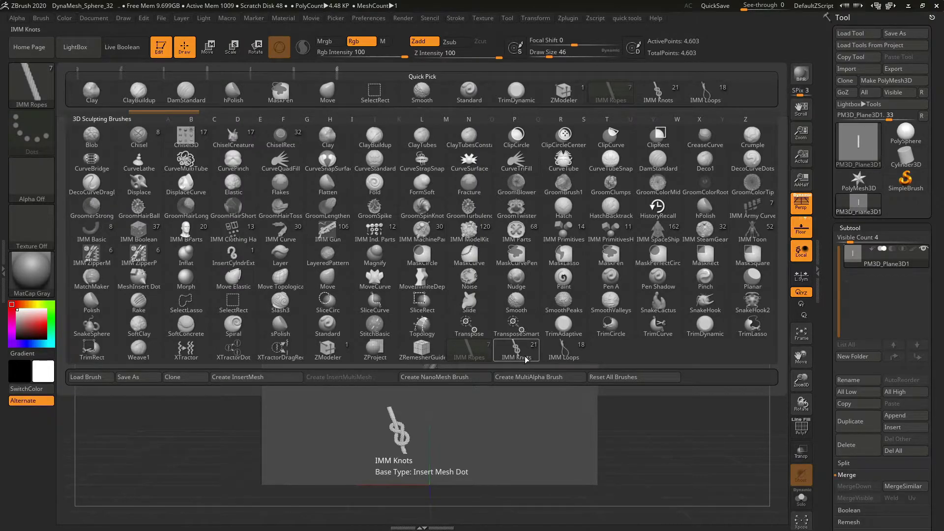
left_click(517, 351)
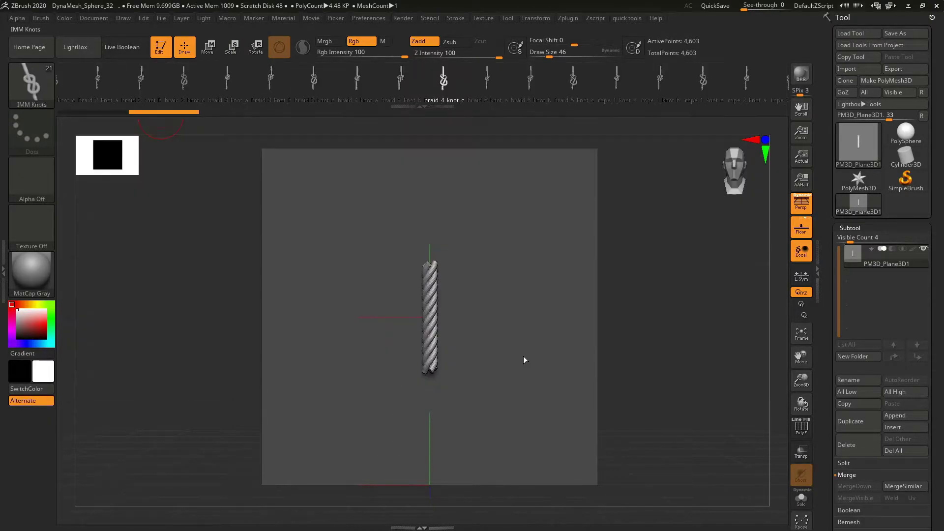
left_click(191, 103)
left_click_drag(212, 81, 321, 82)
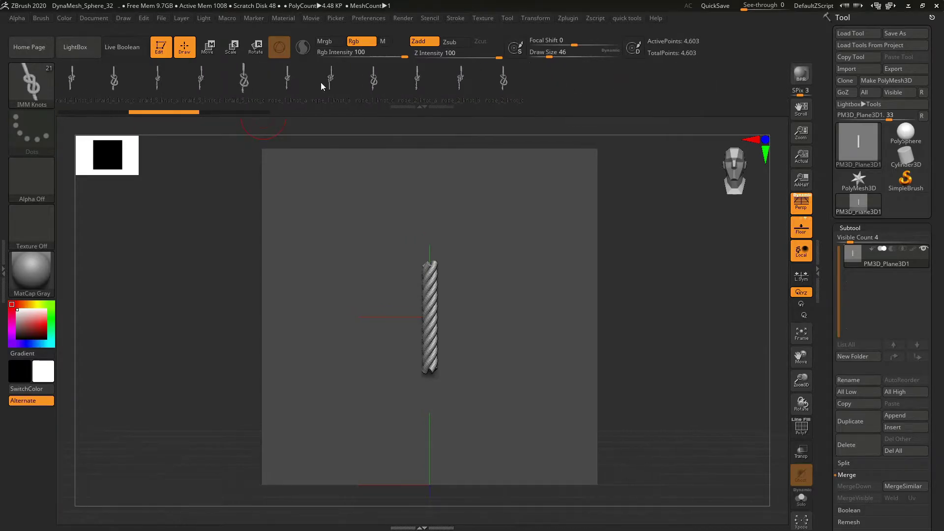
left_click(420, 80)
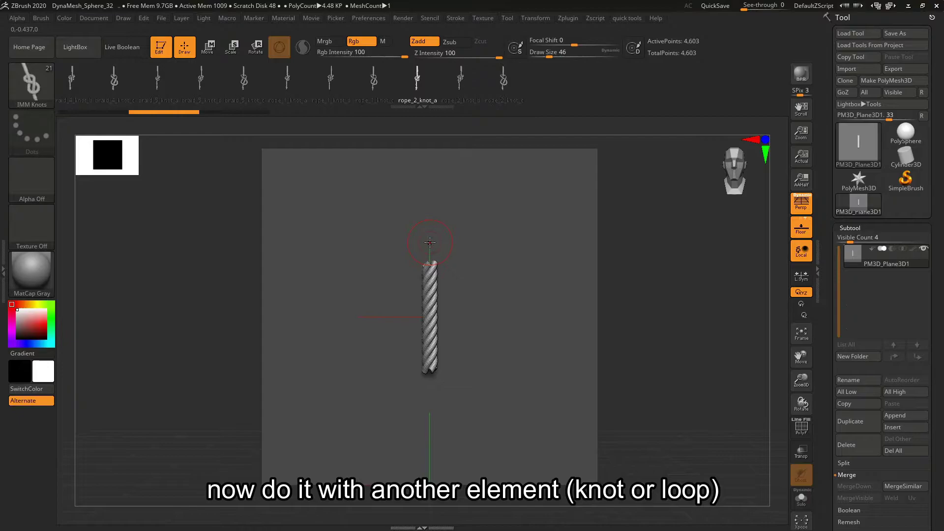
left_click_drag(427, 208, 429, 326)
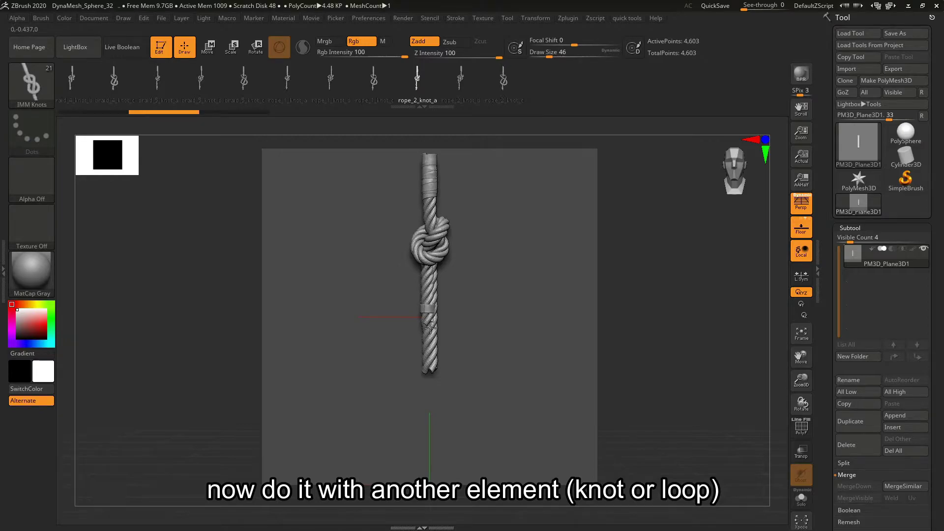
left_click_drag(432, 327, 430, 157)
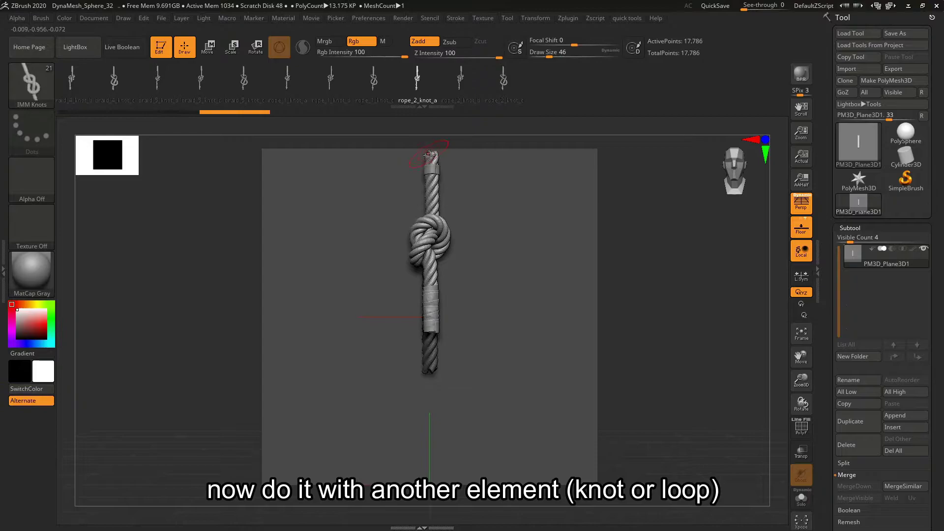
Turn off perspective and move the knot in depth to line it up with the rope in side view.
key("w")
mouse_move(512, 310)
right_mouse_down("ctrl")
mouse_move(482, 325)
mouse_move(529, 329)
right_mouse_up("ctrl")
right_click_drag(645, 289, 606, 318, "alt")
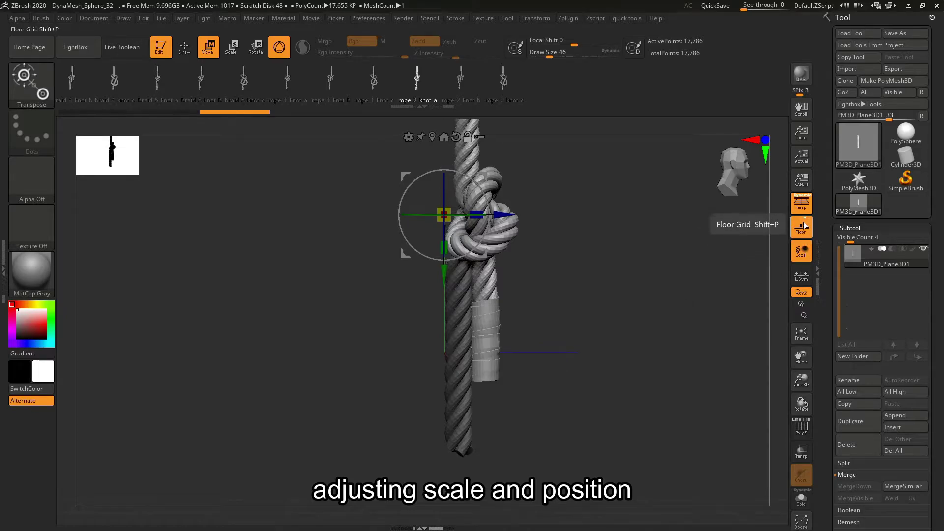
left_click(801, 202)
right_click_drag(560, 262, 520, 297, "alt")
left_click_drag(468, 251, 442, 251)
Adjust the knot's position and scale to fit the rope's thickness and centreline.
left_click_drag(378, 308, 405, 223)
right_click_drag(524, 228, 513, 272, "alt")
right_click_drag(514, 272, 451, 287, "ctrl")
left_click_drag(375, 202, 440, 201)
right_click_drag(478, 286, 428, 276)
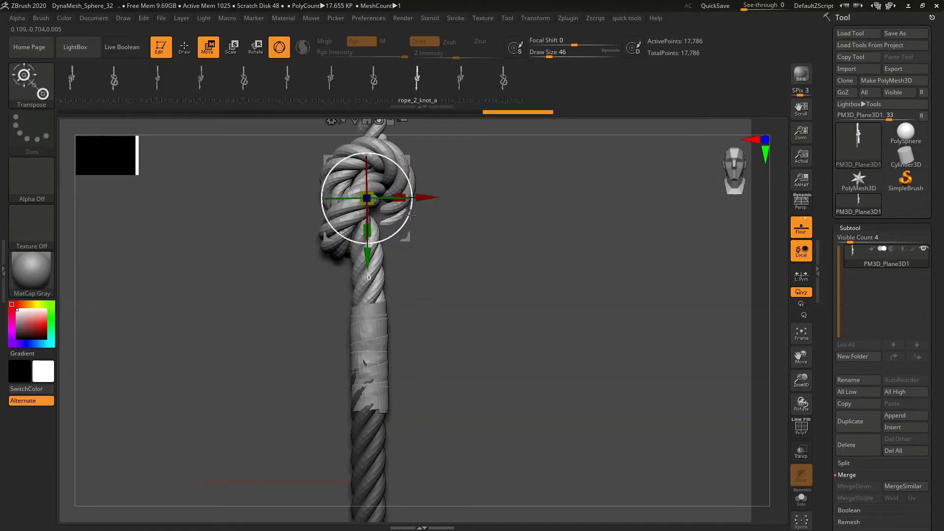
Undo the latest knot adjustments and nudge the knot along the rope's length.
left_click_drag(412, 217, 421, 205)
key("ctrl+z")
key("ctrl+z")
key("ctrl+z")
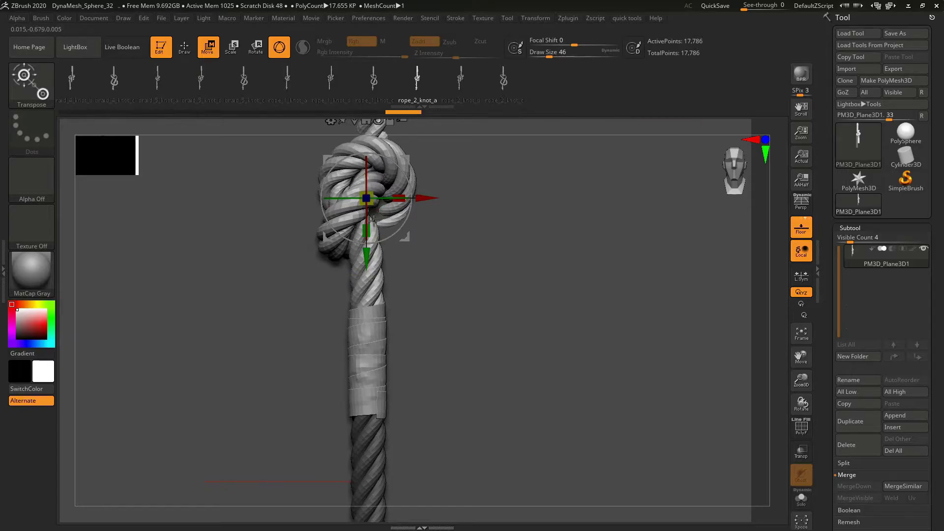
mouse_move(366, 259)
left_mouse_down()
mouse_move(365, 178)
mouse_move(365, 258)
left_mouse_up()
Replace the inserted knot with the rope_2_knot_c mesh.
left_click_drag(415, 345, 315, 188)
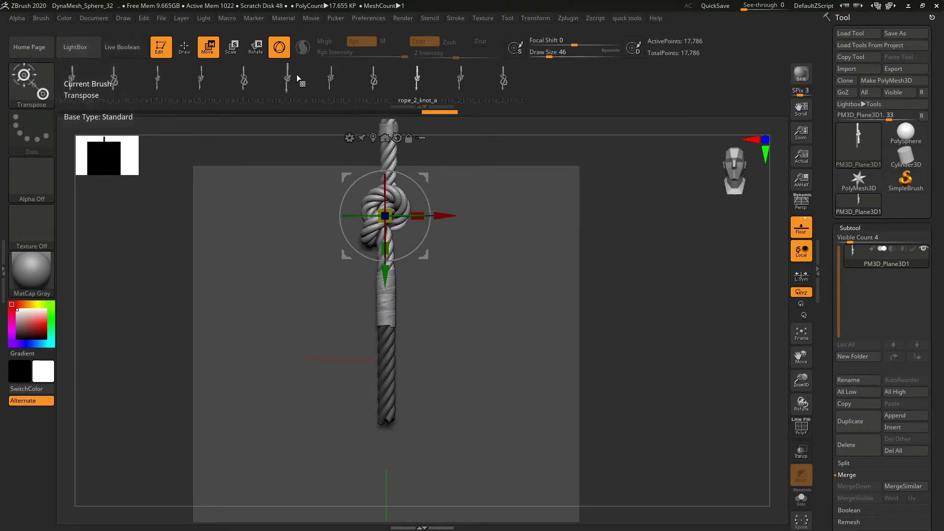
left_click(511, 85)
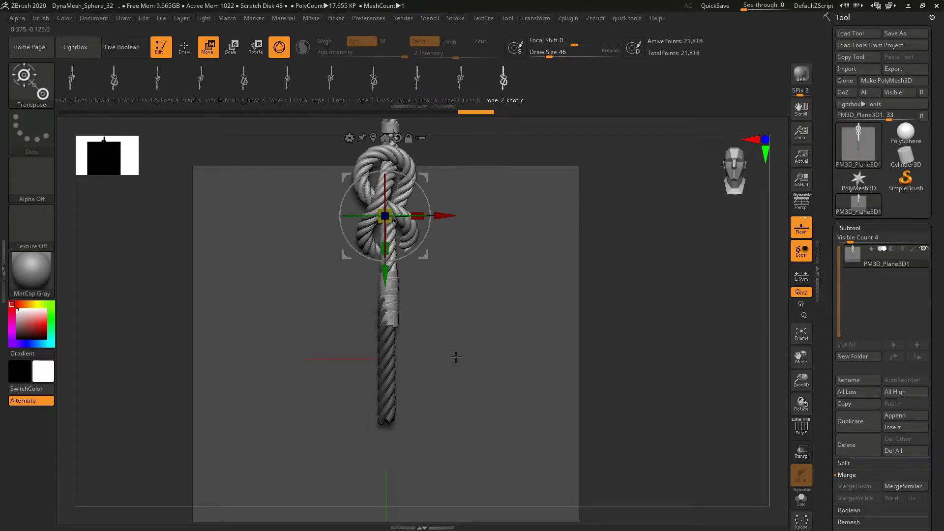
Insert a second rope_2_knot_c knot at the rope's lower end and move it along the rope.
left_click(422, 83)
key("q")
right_click_drag(419, 360, 398, 240, "alt")
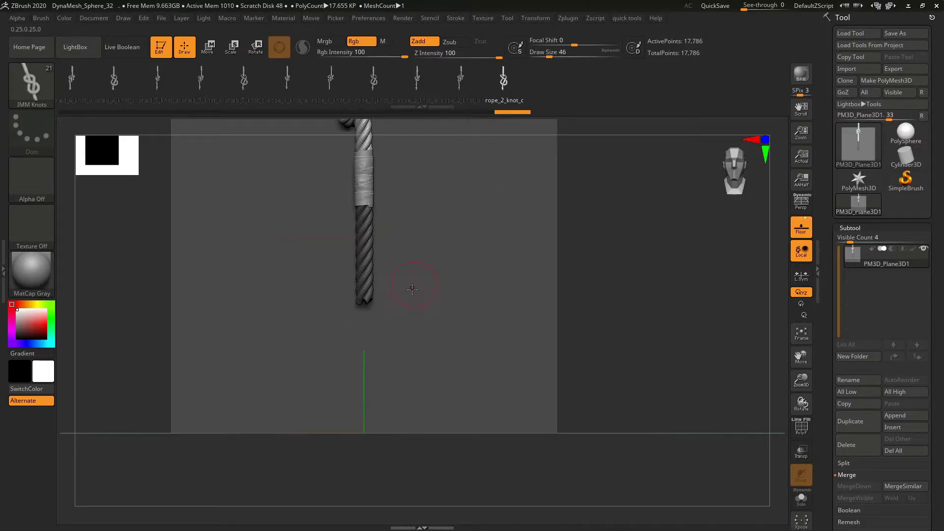
left_click_drag(365, 335, 366, 451)
key("w")
mouse_move(374, 279)
left_mouse_down()
mouse_move(375, 375)
mouse_move(374, 332)
left_mouse_up()
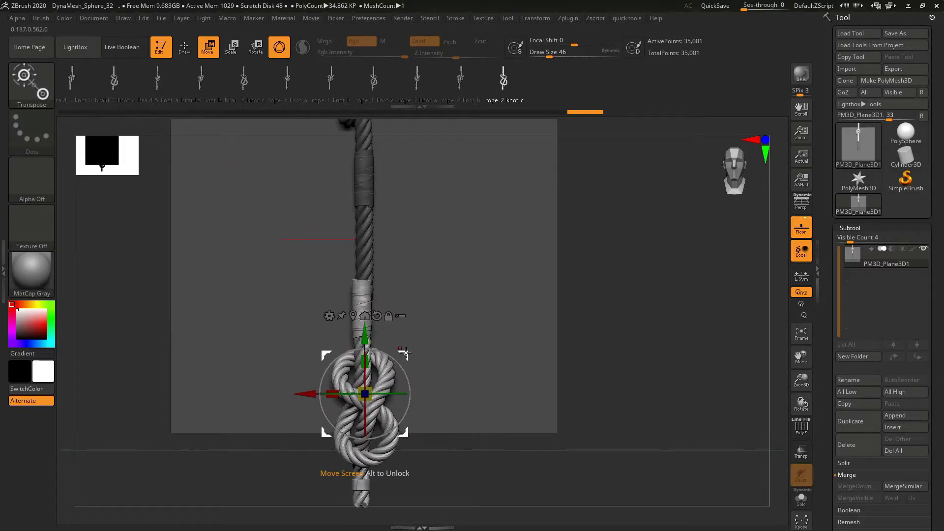
Shift the lower knot sideways and in depth to line it up with the rope's centreline.
left_click_drag(305, 394, 310, 394)
right_click_drag(338, 314, 486, 233, "alt")
left_click_drag(407, 400, 374, 387)
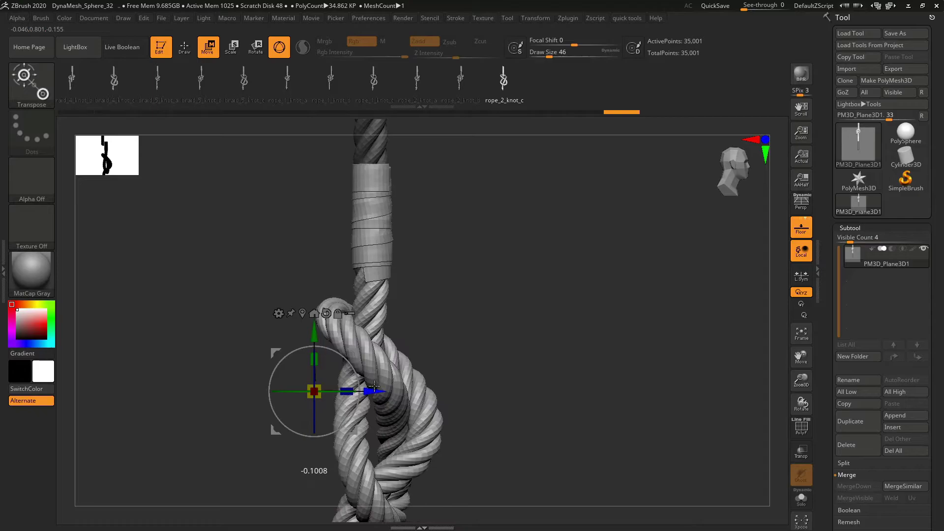
right_click_drag(531, 322, 266, 295)
right_click_drag(351, 250, 332, 333, "alt")
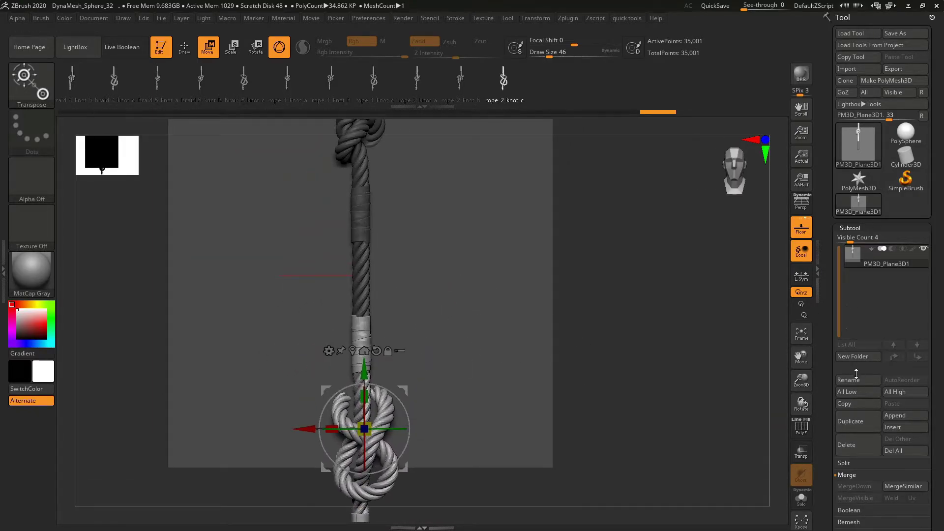
Clear the mask from the mesh and turn on PolyFrame display.
right_click_drag(542, 293, 522, 300, "alt")
right_click_drag(521, 300, 540, 284, "ctrl")
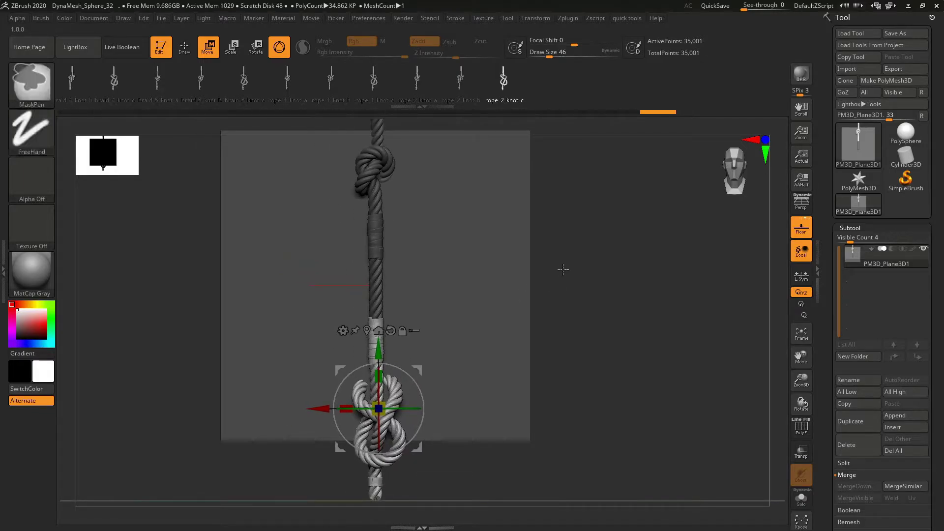
key("q")
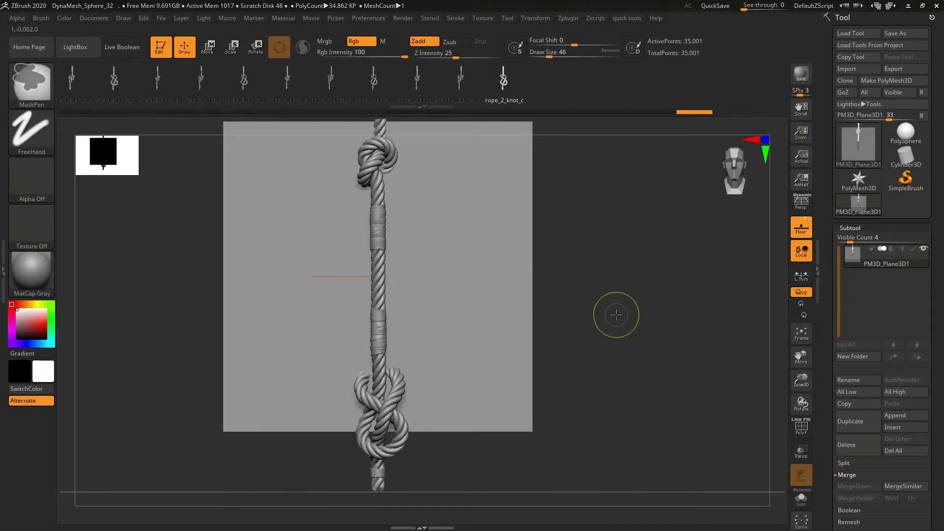
key("shift+f")
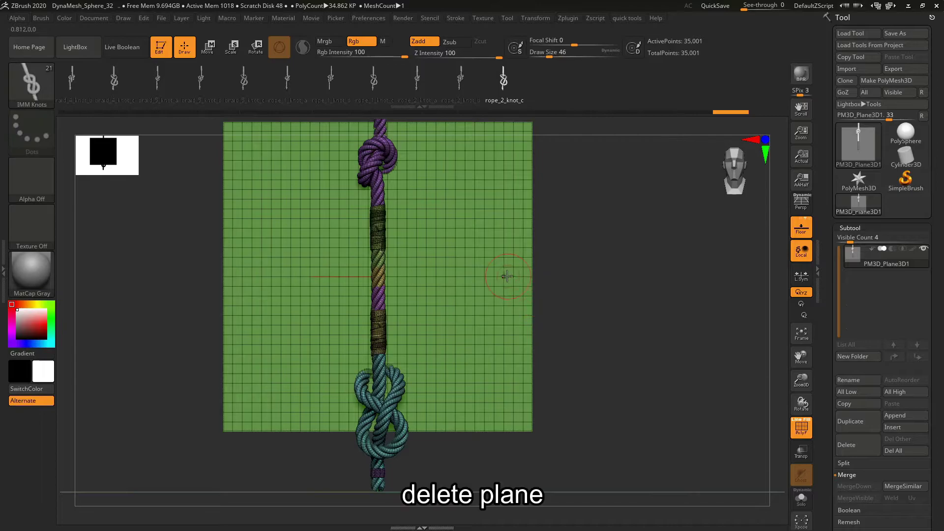
Hide the base plane's polygroup and remove it from the mesh with Del Hidden.
left_click(505, 274, "ctrl+shift")
left_click(505, 275, "ctrl+shift")
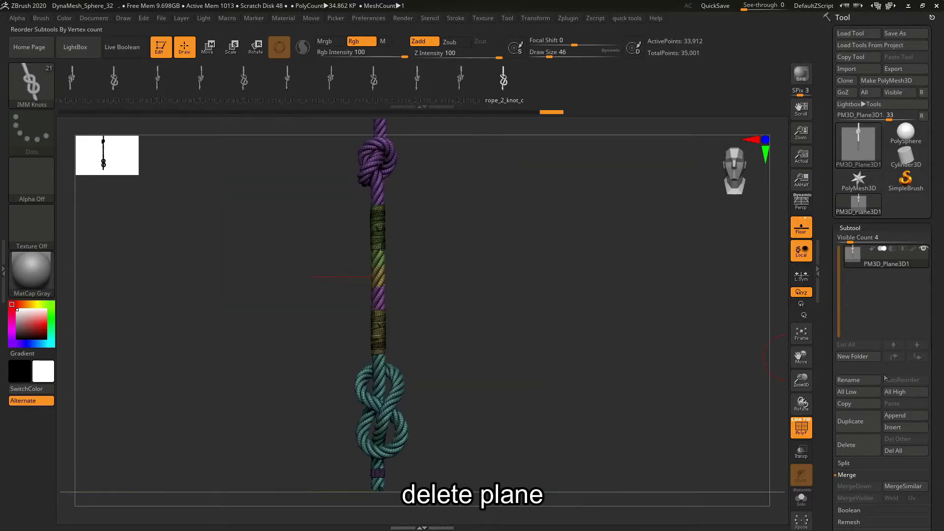
left_click_drag(940, 354, 940, 239)
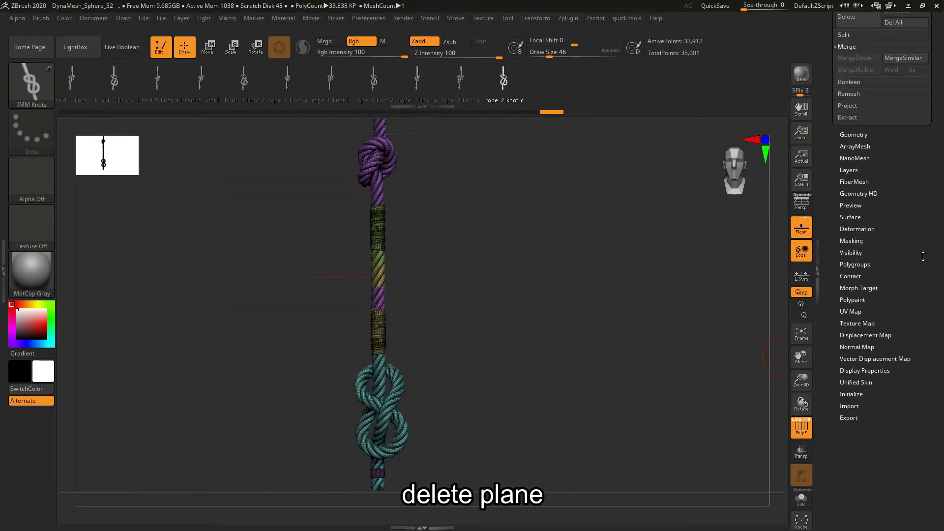
left_click(855, 134)
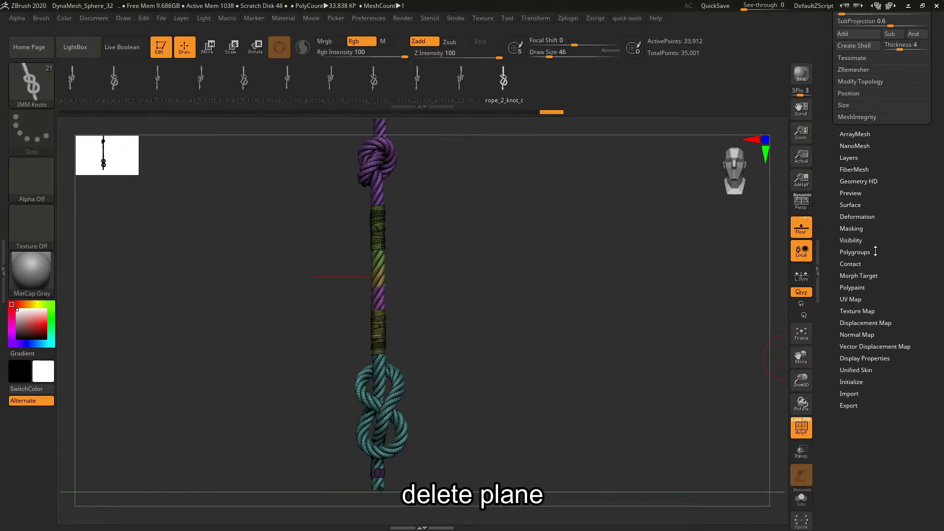
left_click(878, 171)
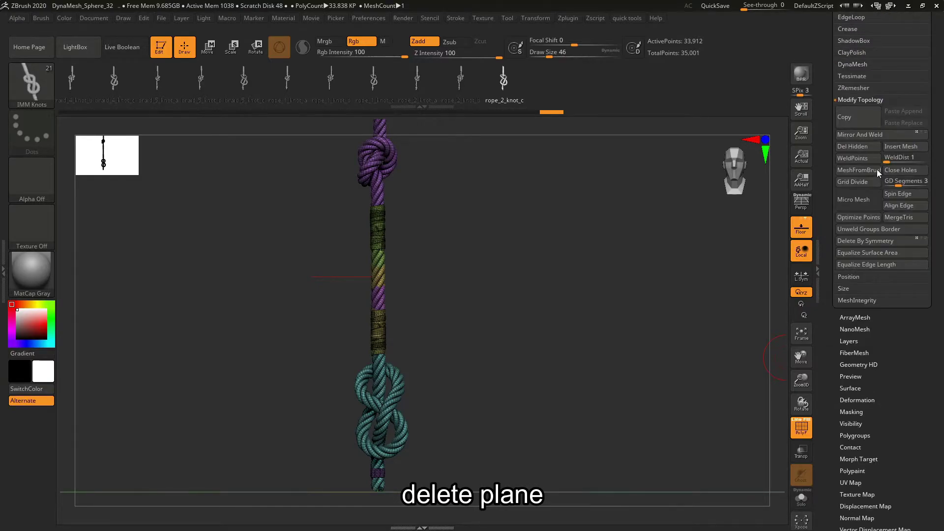
left_click(857, 149)
Hide the middle rope pieces and isolate the lower knot with its wrapped end.
mouse_move(428, 273)
right_mouse_down("alt")
mouse_move(426, 281)
mouse_move(424, 253)
mouse_move(416, 275)
mouse_move(428, 283)
right_mouse_up("alt")
left_click(305, 226, "ctrl+shift")
left_click(306, 227, "ctrl+shift")
left_click(308, 248, "ctrl+shift")
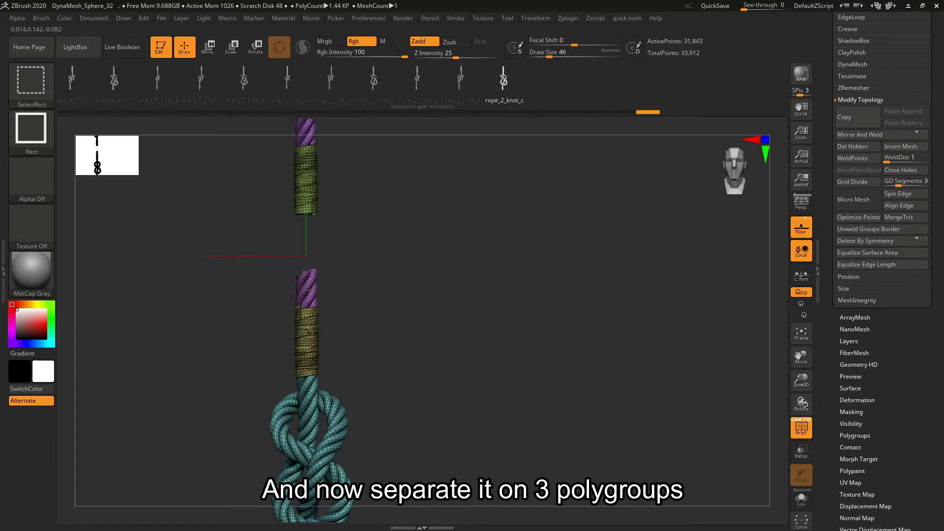
left_click(309, 289, "ctrl+shift")
right_click_drag(354, 302, 372, 248, "alt")
mouse_move(372, 248)
right_mouse_down("ctrl")
mouse_move(363, 267)
mouse_move(383, 301)
right_mouse_up("ctrl")
key("ctrl")
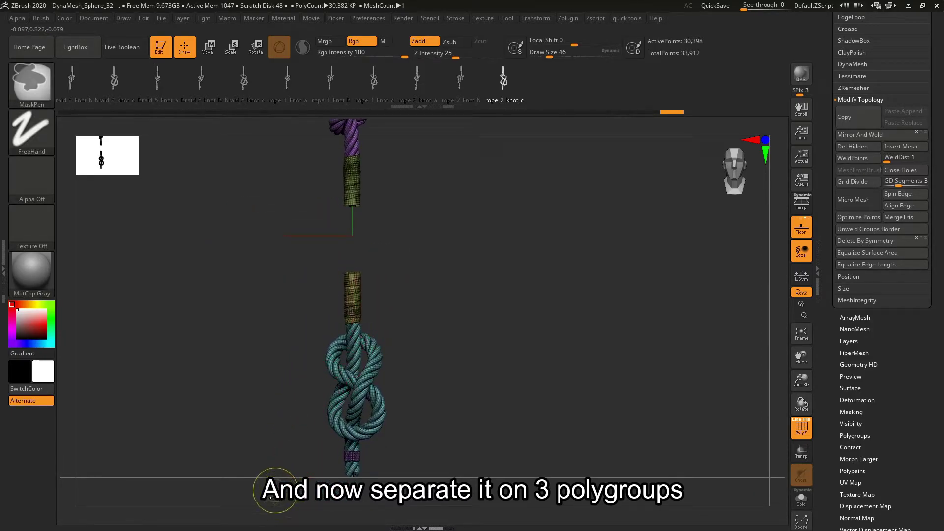
mouse_move(275, 488)
left_mouse_down("ctrl+shift")
mouse_move(390, 401)
mouse_move(451, 261)
left_mouse_up("ctrl+shift")
Combine all visible parts of the lower knot into one polygroup with GroupVisible.
left_click_drag(914, 435, 868, 312)
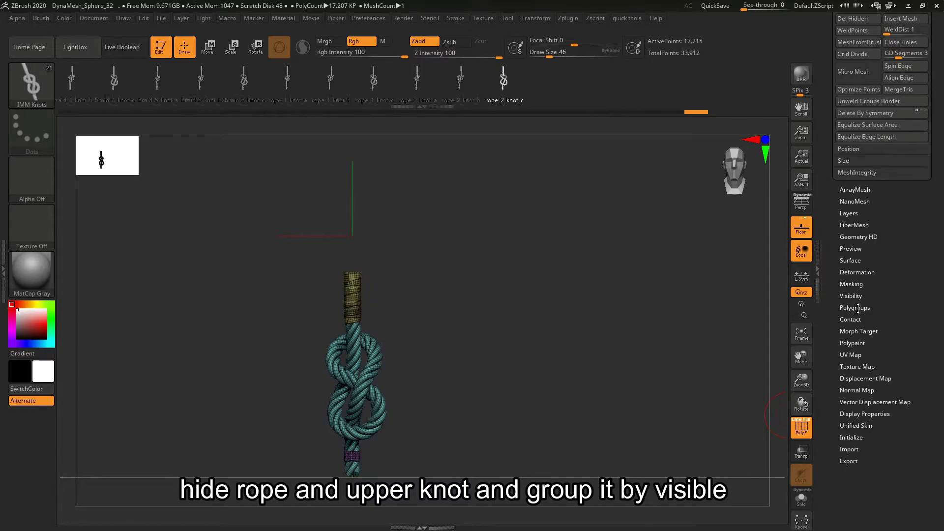
left_click(858, 308)
left_click_drag(941, 177, 937, 267)
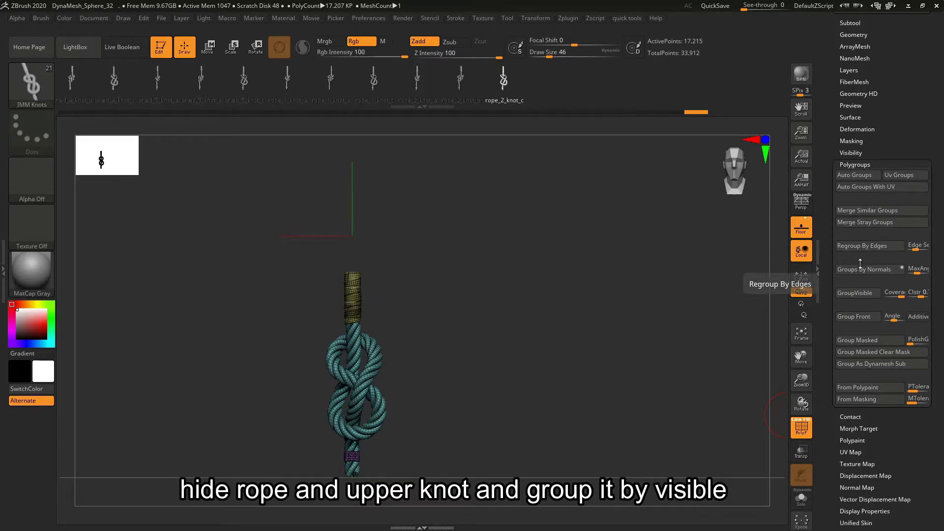
left_click(858, 293)
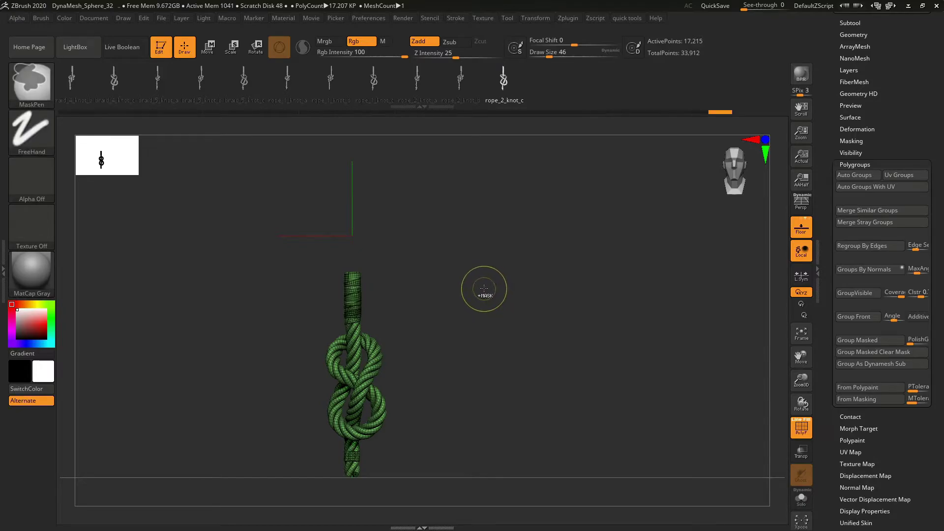
Unhide the whole mesh and hide the rope pieces between the two knots.
left_click(506, 301, "ctrl+shift")
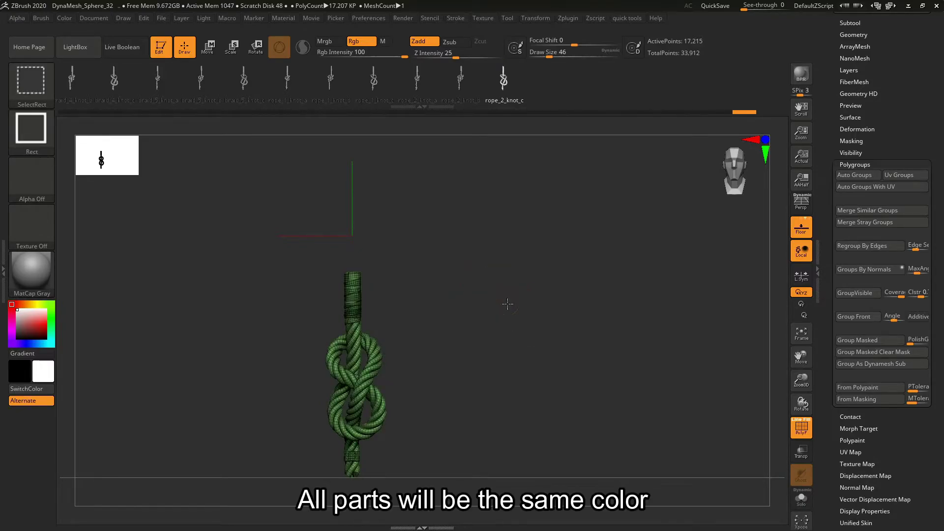
left_click_drag(485, 272, 497, 355, "alt")
left_click(376, 326, "ctrl+shift")
left_click(379, 328, "ctrl+shift")
left_click(378, 307, "ctrl+shift")
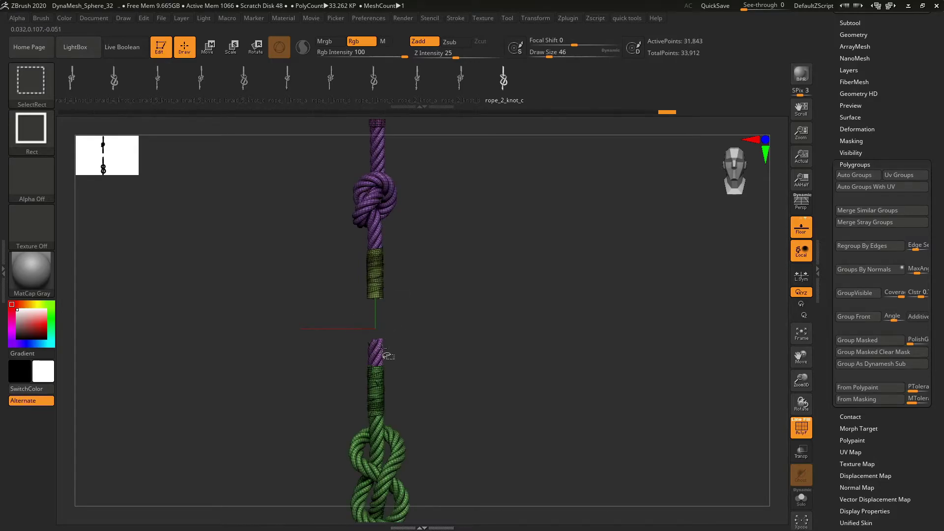
left_click(379, 345, "ctrl+shift")
Isolate the upper knot, combine its parts into a single polygroup with GroupVisible, and unhide the whole mesh.
left_click_drag(443, 313, 450, 377, "alt")
key("b")
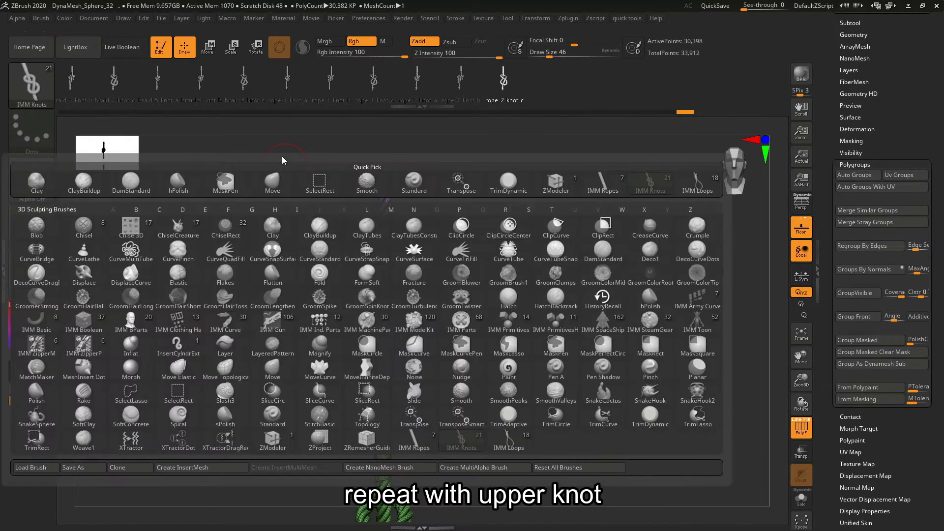
key("Escape")
mouse_move(306, 154)
left_mouse_down("ctrl+shift")
mouse_move(426, 373)
mouse_move(450, 387)
left_mouse_up("ctrl+shift")
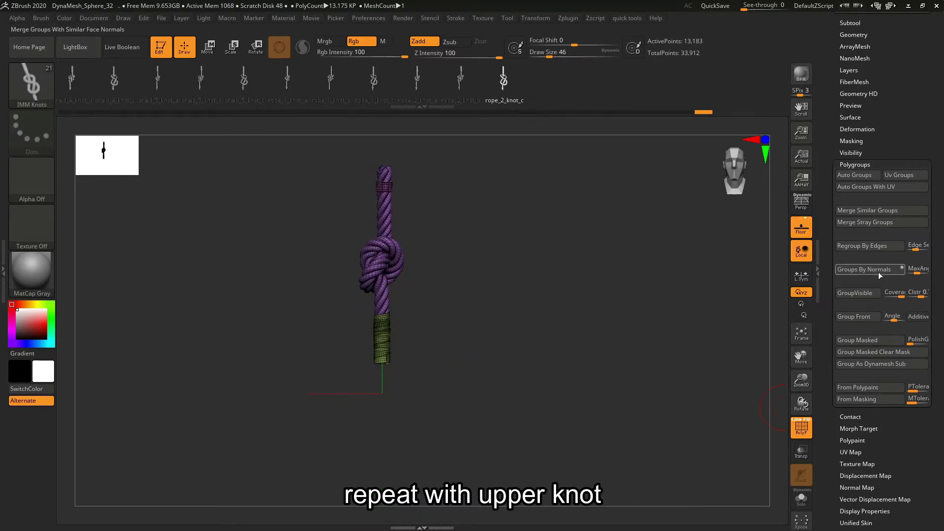
left_click(864, 293)
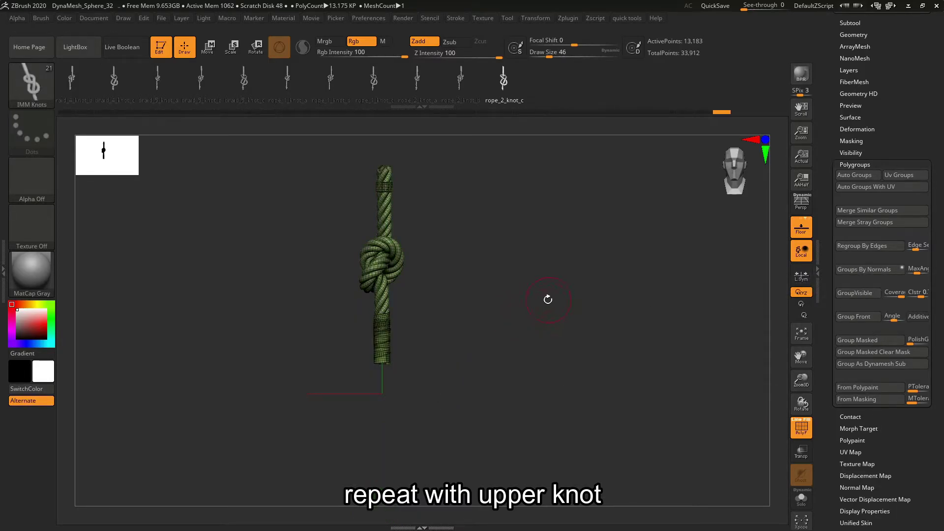
left_click(560, 294, "ctrl+shift")
Isolate the rope pieces between the knots to examine their polygroups, and unhide the whole mesh.
left_click_drag(468, 379, 429, 343, "alt")
left_click(387, 262, "ctrl+shift")
left_click(388, 287, "ctrl+shift")
left_click(389, 477, "ctrl+shift")
mouse_move(424, 373)
left_mouse_down("alt")
mouse_move(430, 359)
mouse_move(459, 379)
mouse_move(459, 324)
mouse_move(447, 371)
mouse_move(472, 406)
mouse_move(436, 366)
left_mouse_up("alt")
key("ctrl+shift")
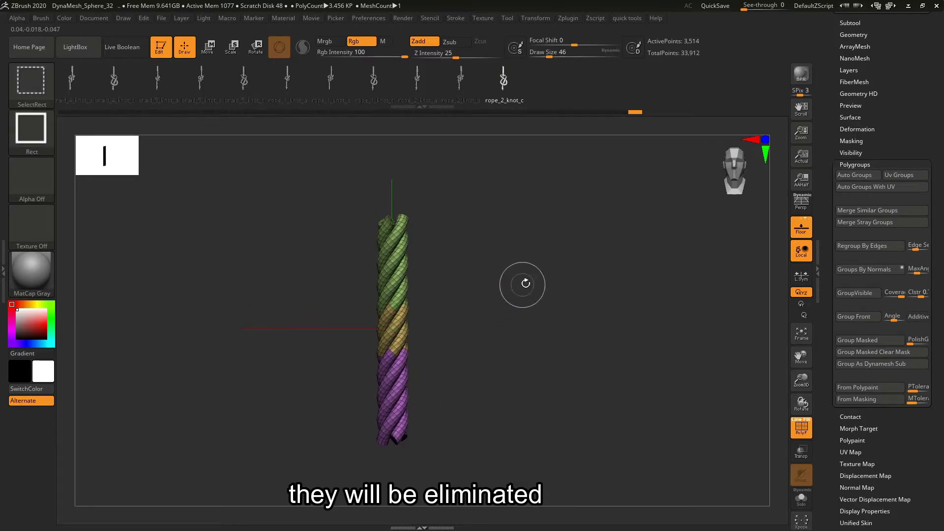
left_click(594, 326, "ctrl+shift")
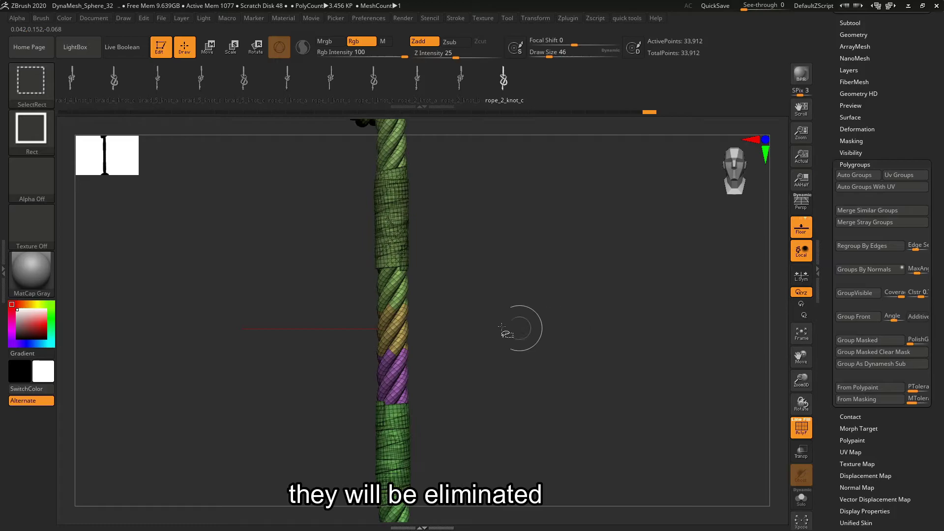
Hide the rope pieces on either side of the central segment and delete them with Del Hidden.
left_click(396, 285, "ctrl+shift")
left_click(396, 284, "ctrl+shift")
left_click(399, 368, "ctrl+alt+shift")
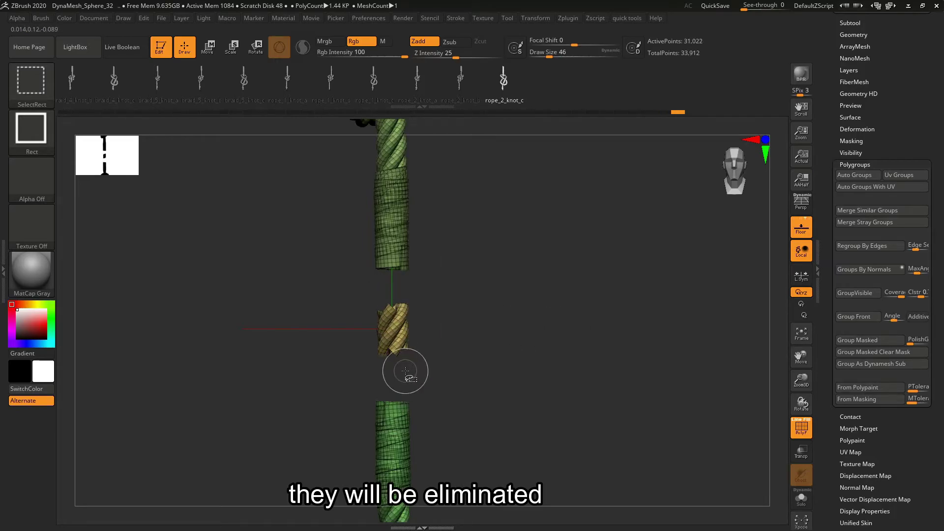
scroll(874, 190, "up", 5)
left_click(866, 197)
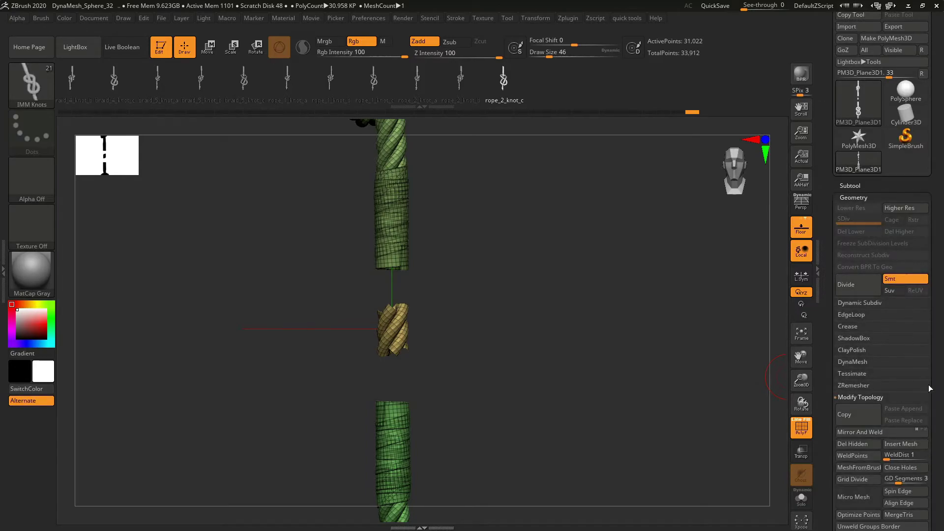
scroll(924, 383, "down", 7)
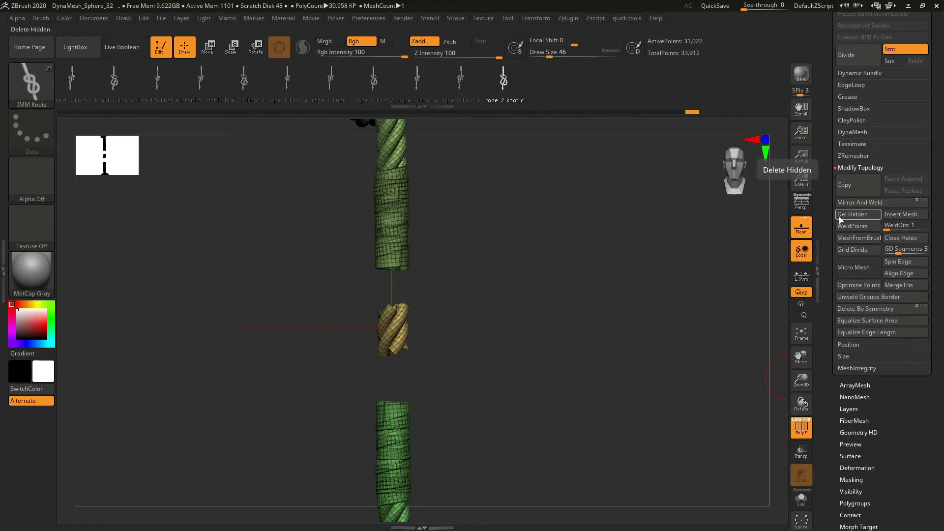
left_click(852, 215)
Mask the lower knot and central segment, move the upper knot down to meet the segment, and clear the mask.
mouse_move(418, 254)
right_mouse_down("alt")
mouse_move(506, 344)
mouse_move(457, 338)
mouse_move(447, 358)
mouse_move(313, 230)
right_mouse_up("alt")
right_click_drag(435, 392, 442, 316, "alt")
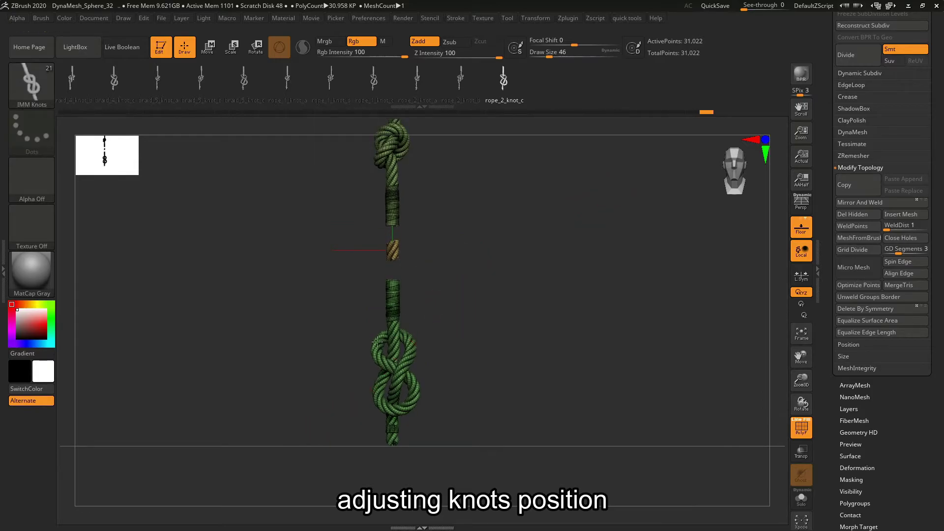
mouse_move(308, 450)
left_mouse_down("ctrl")
mouse_move(400, 436)
mouse_move(480, 271)
mouse_move(438, 231)
left_mouse_up("ctrl")
mouse_move(480, 231)
right_mouse_down()
mouse_move(489, 325)
mouse_move(496, 320)
right_mouse_up()
key("w")
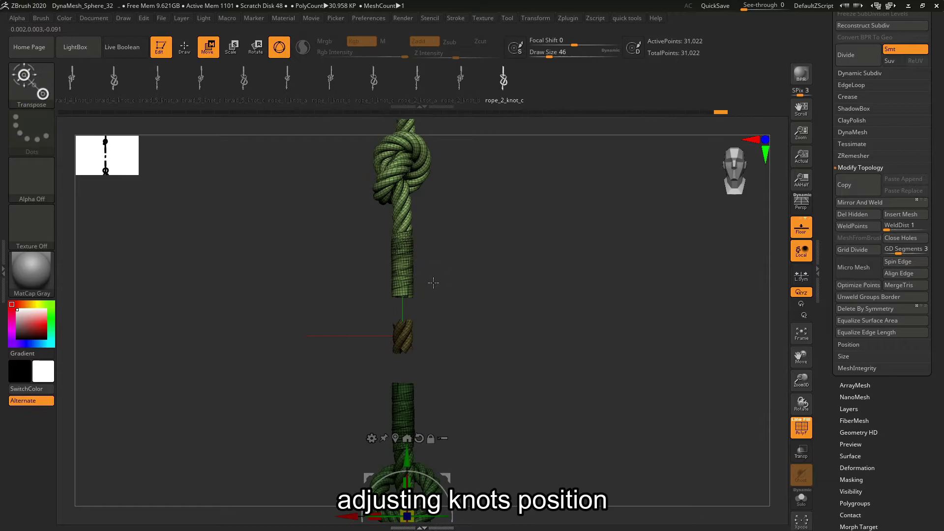
left_click_drag(407, 460, 408, 489)
right_click_drag(414, 484, 415, 352, "alt")
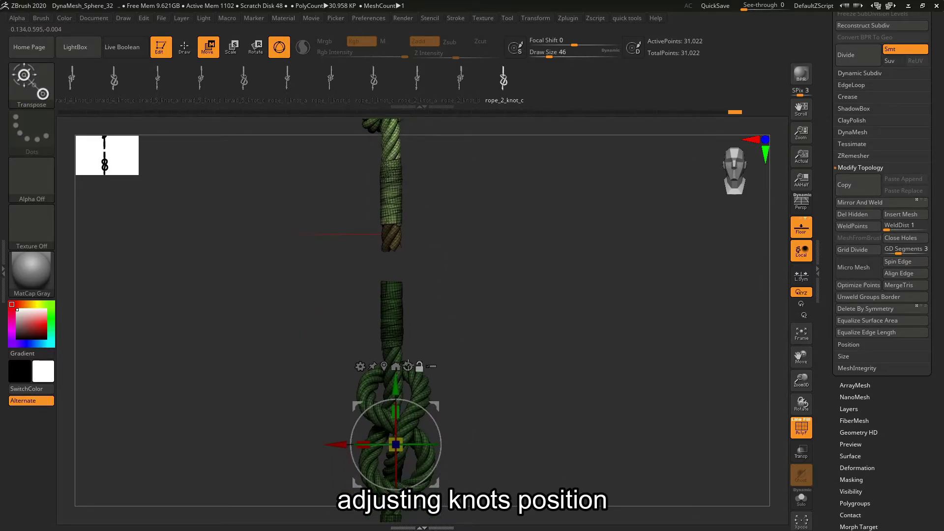
left_click_drag(396, 402, 396, 392)
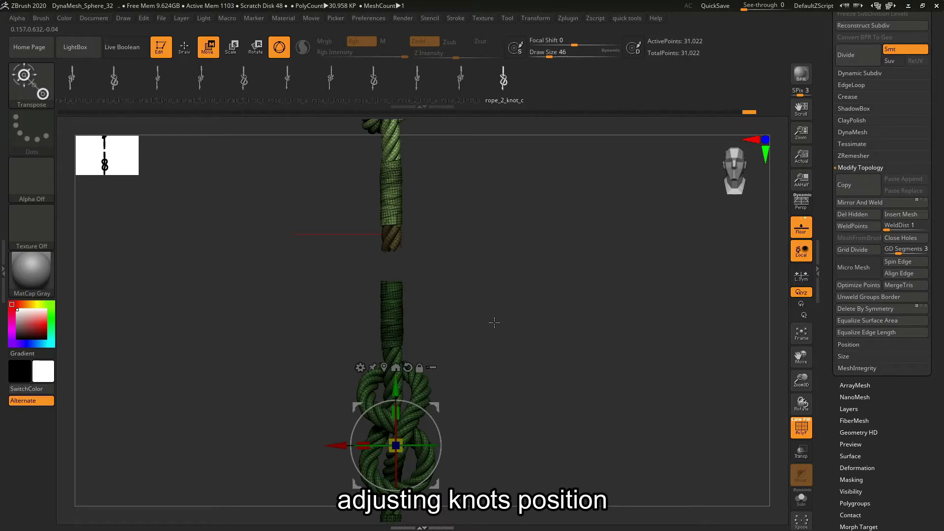
left_click_drag(510, 320, 504, 354, "ctrl")
Mask the upper knot and central segment, move the lower knot up to meet it, and clear the mask and PolyFrame.
mouse_move(479, 260)
right_mouse_down("alt")
mouse_move(465, 459)
mouse_move(498, 430)
right_mouse_up("alt")
left_click_drag(354, 457, 466, 200, "ctrl")
right_click_drag(473, 396, 474, 162, "alt")
left_click_drag(387, 350, 388, 314)
left_click_drag(487, 228, 514, 256, "ctrl")
right_click_drag(537, 246, 529, 308, "alt")
key("q")
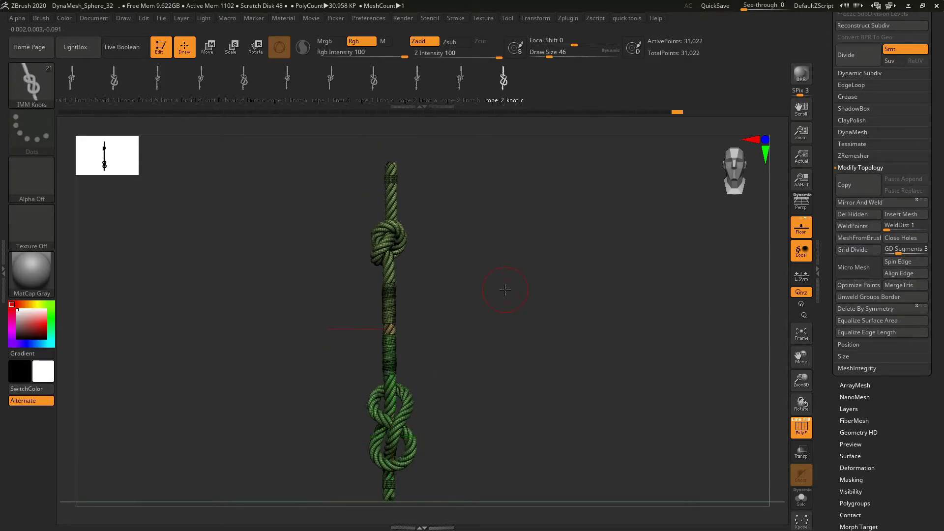
key("shift+f")
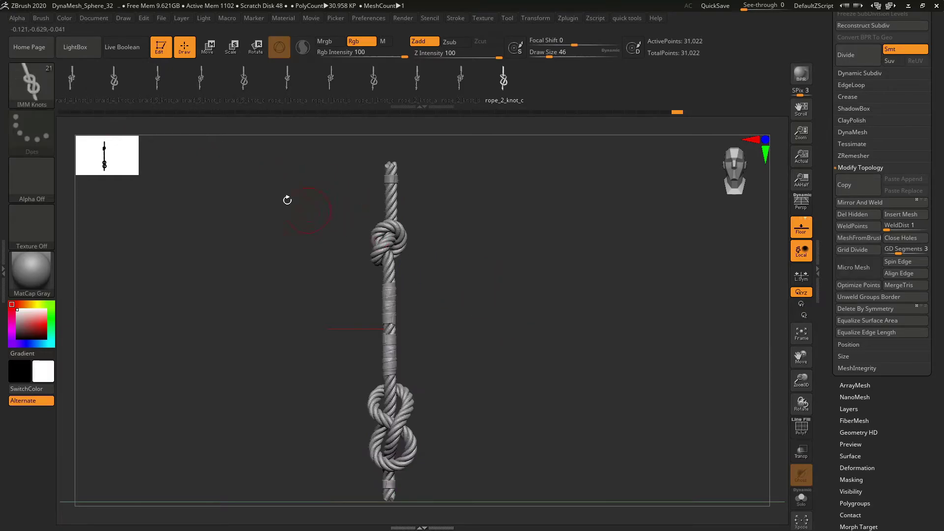
Create a new InsertMesh brush from the assembled knot-and-rope mesh.
left_click(41, 18)
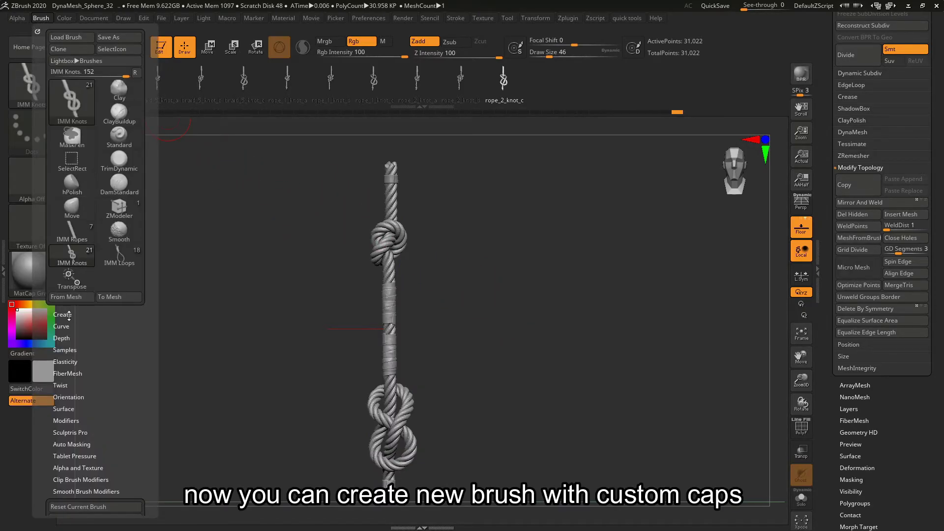
left_click(62, 315)
left_click(81, 326)
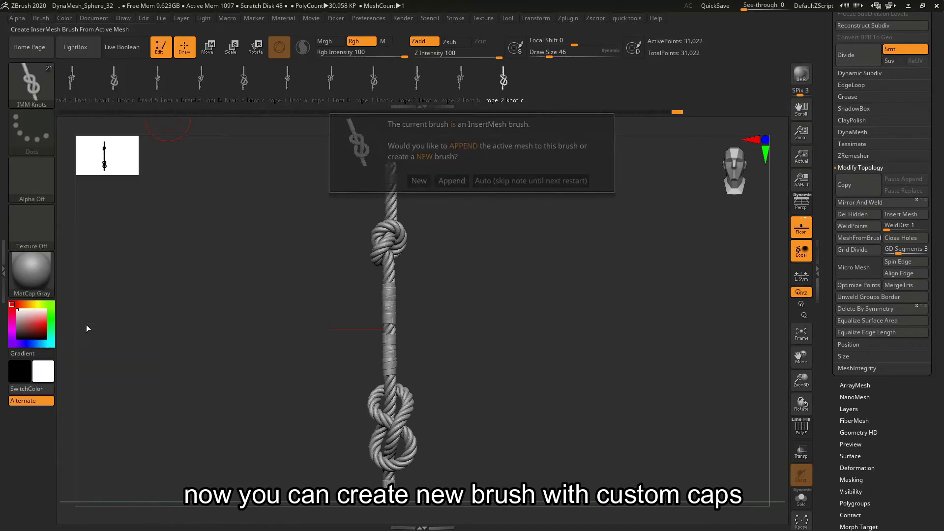
left_click(418, 181)
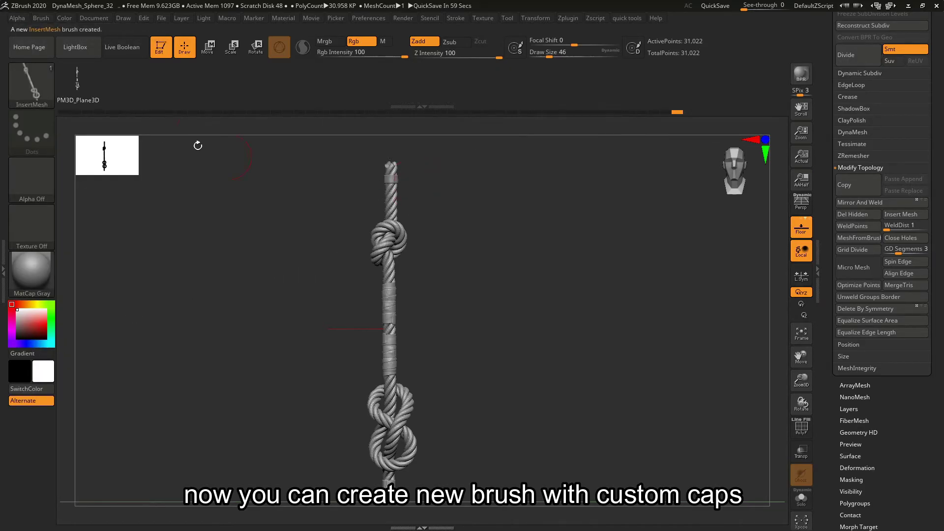
Switch to the PolySphere tool and append a Plane3D as a second subtool.
left_click_drag(942, 160, 942, 292)
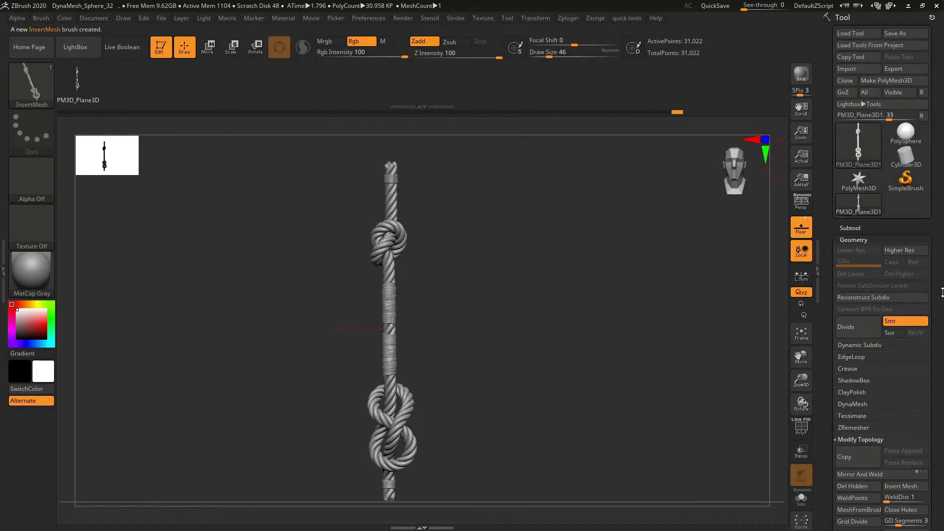
left_click(907, 134)
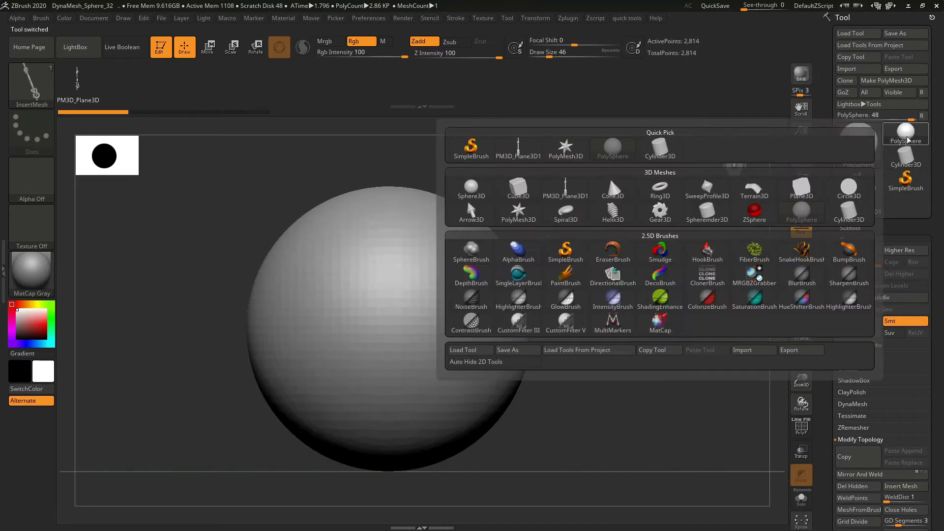
left_click(859, 228)
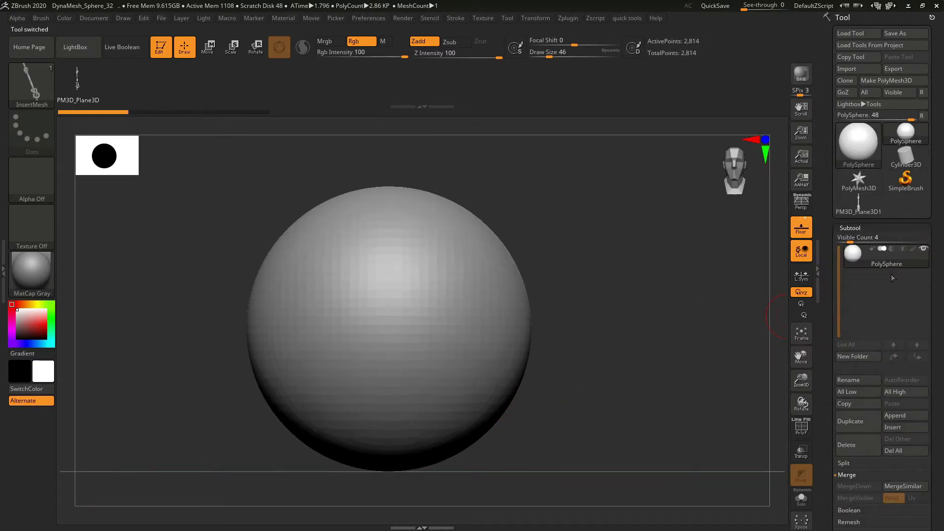
left_click(898, 415)
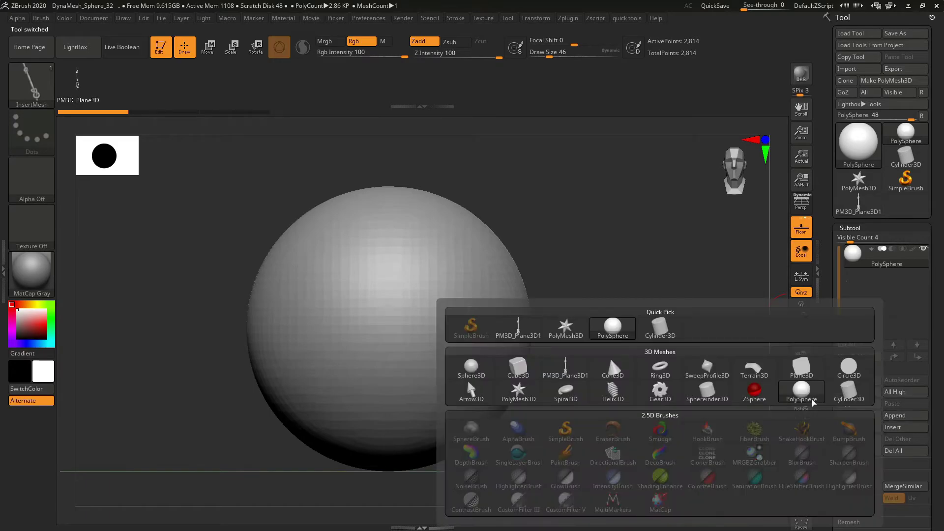
left_click(807, 378)
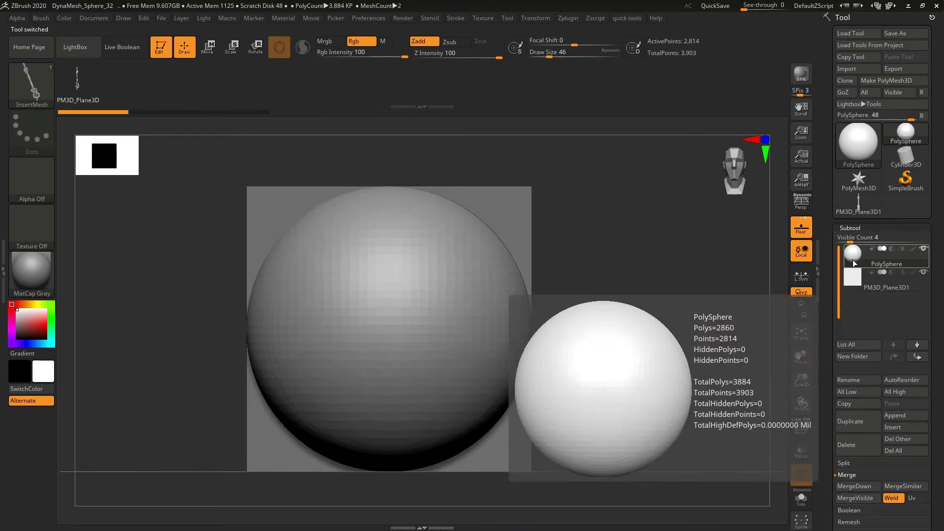
Delete the PolySphere subtool, keeping the plane, and undo a trial stroke of the insert brush on it.
left_click(860, 441)
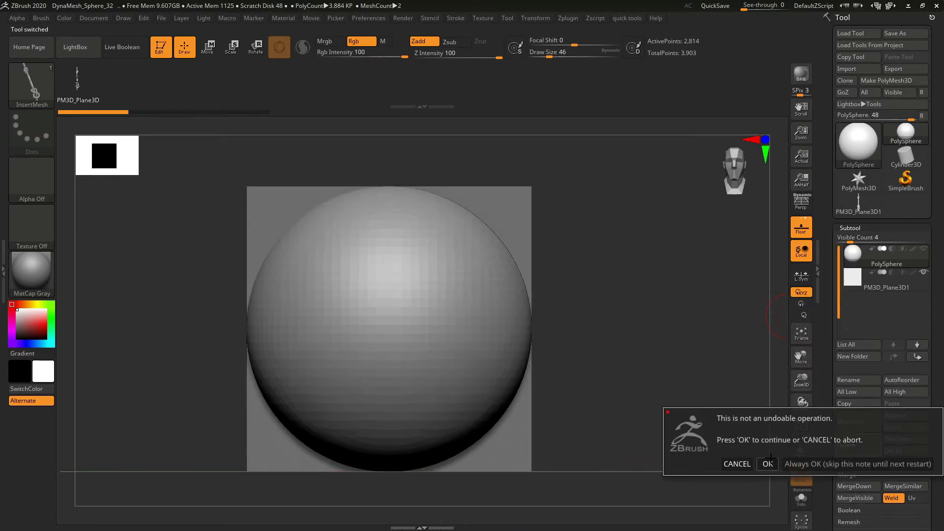
left_click(711, 462)
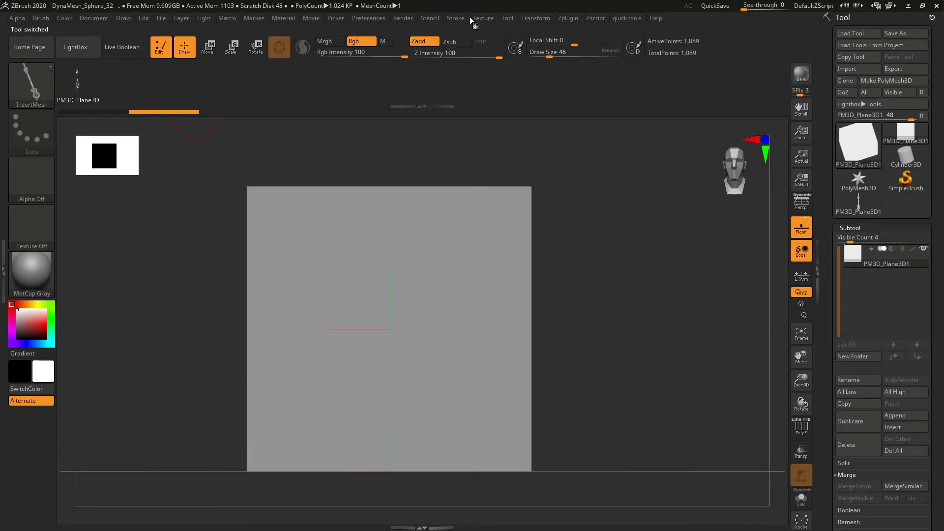
left_click_drag(434, 242, 621, 223)
key("ctrl+z")
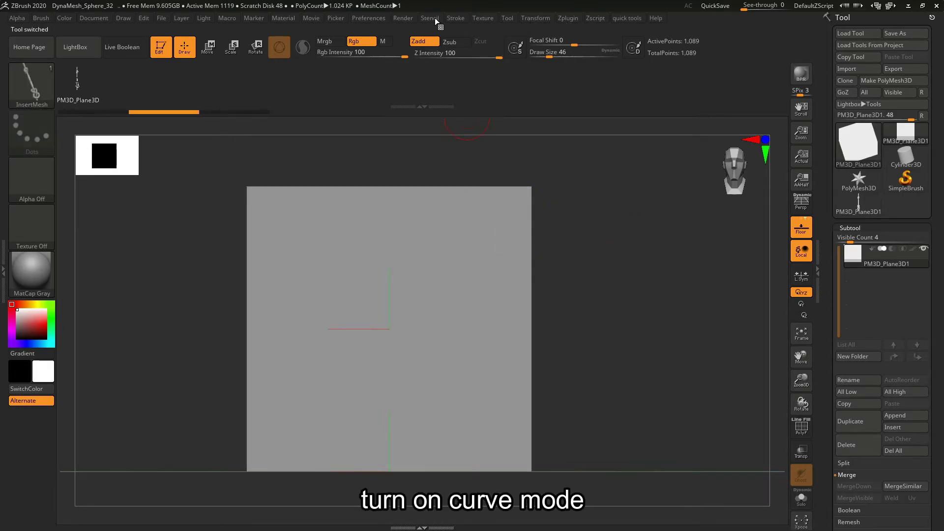
Turn on Curve Mode for the insert brush and set its Curve Step to 0.9.
left_click(454, 18)
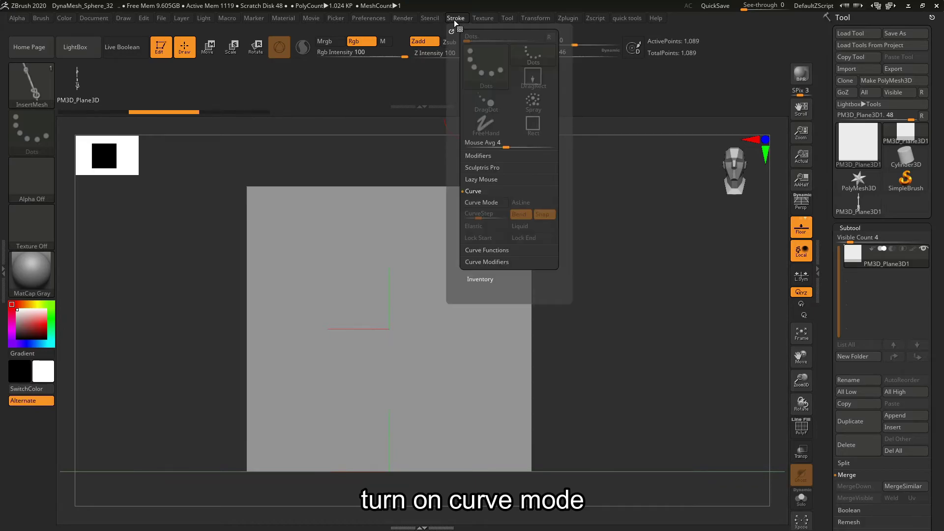
left_click(490, 202)
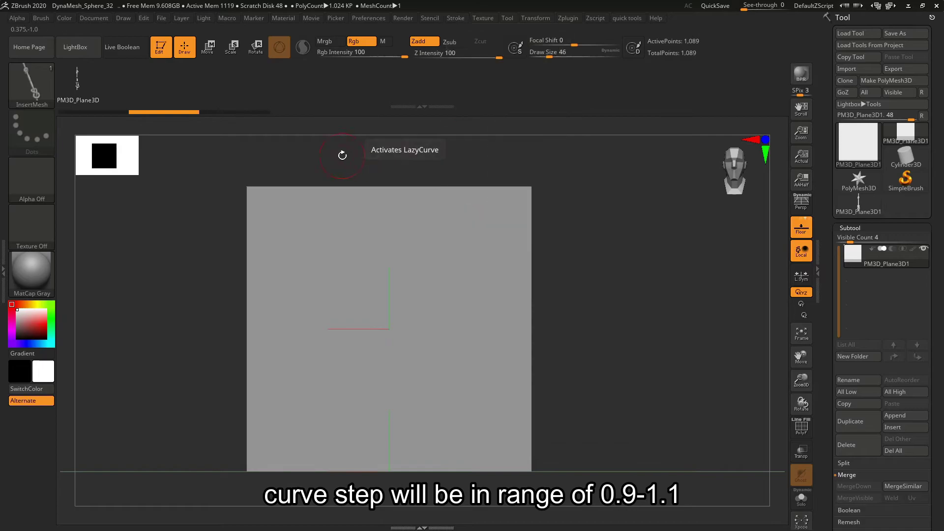
left_click(456, 18)
left_click_drag(492, 215, 485, 215)
type(".9")
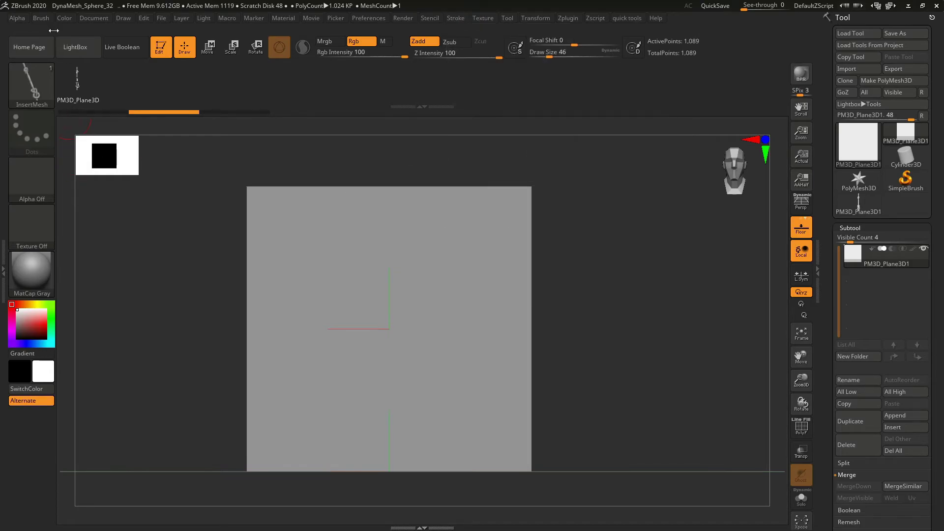
Enable Tri Parts and Weld Points in the insert brush's modifiers.
left_click(43, 19)
scroll(128, 442, "down", 5)
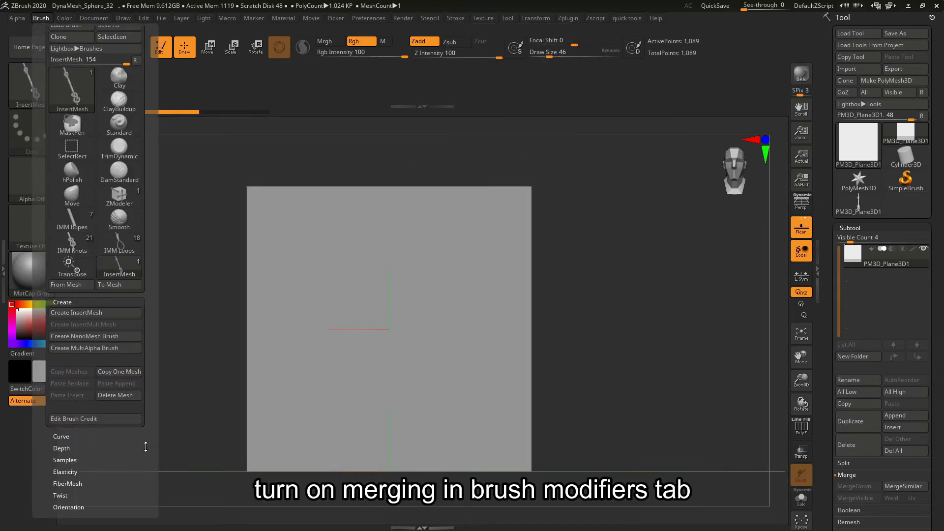
left_click(70, 324)
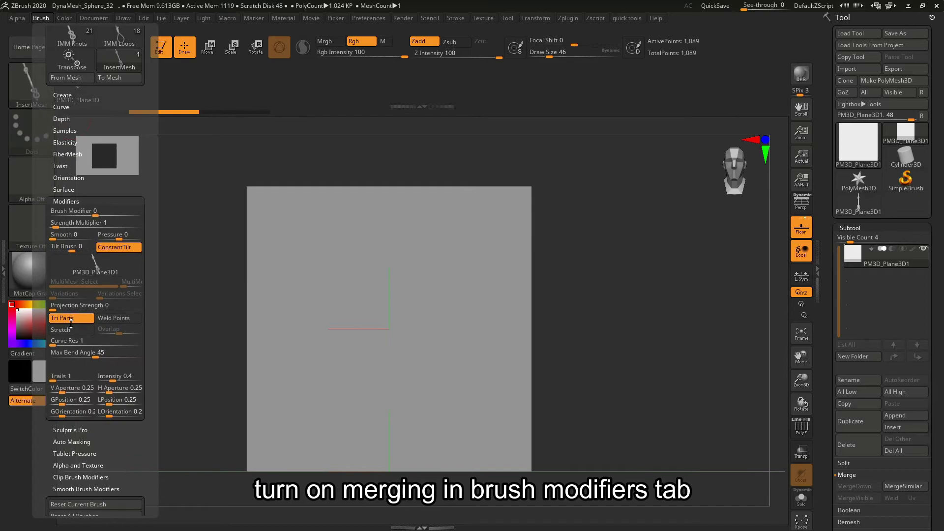
left_click(122, 319)
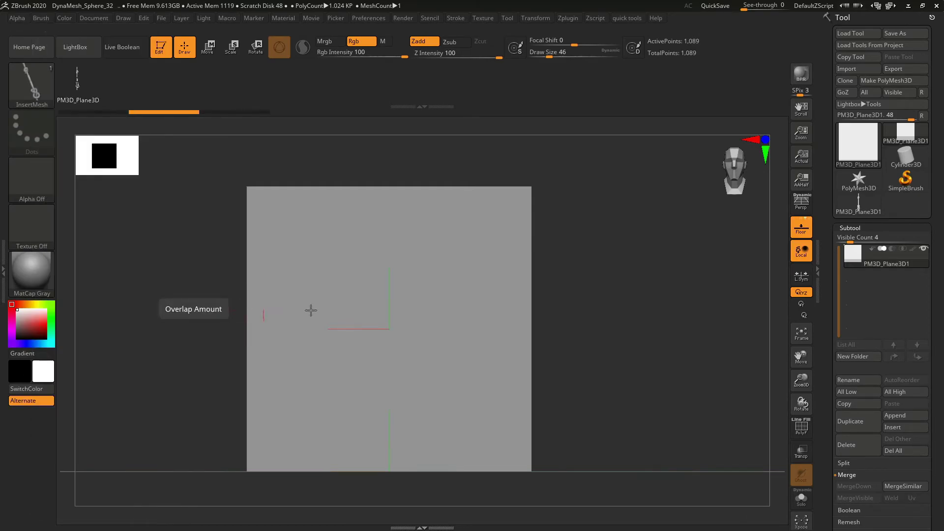
Draw a trial knotted rope diagonally across the plane and undo it.
left_click_drag(504, 445, 506, 444)
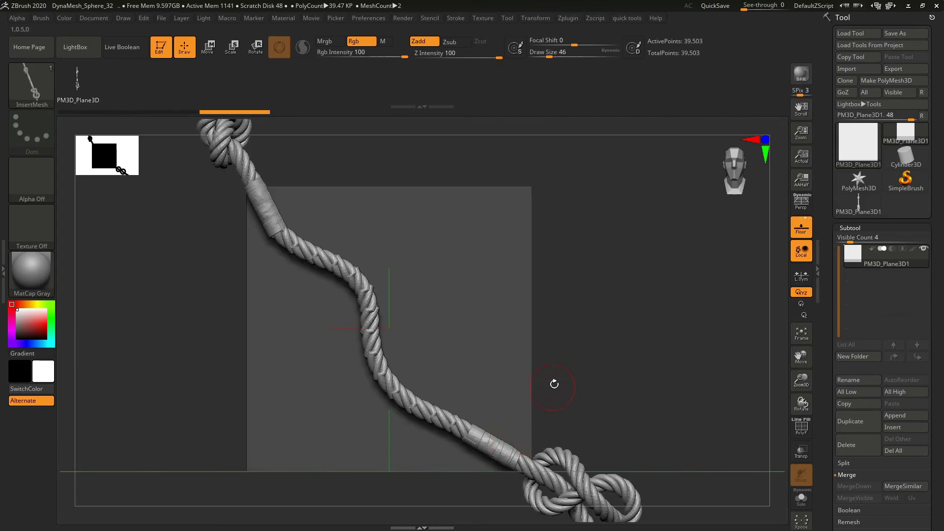
mouse_move(425, 266)
right_mouse_down("alt")
mouse_move(415, 341)
mouse_move(531, 369)
mouse_move(507, 365)
right_mouse_up("alt")
key("ctrl+z")
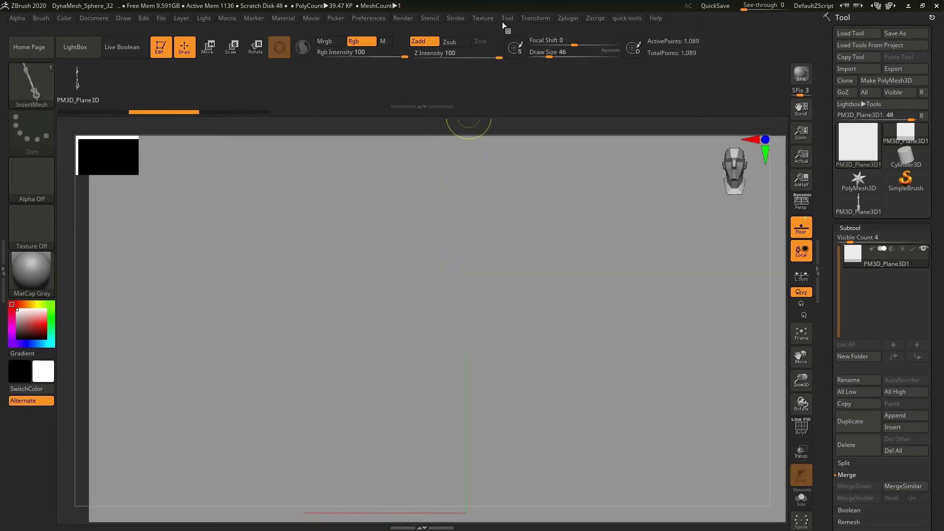
Check the brush's Stretch modifier and draw a thin and a thicker knotted rope across the plane.
mouse_move(41, 19)
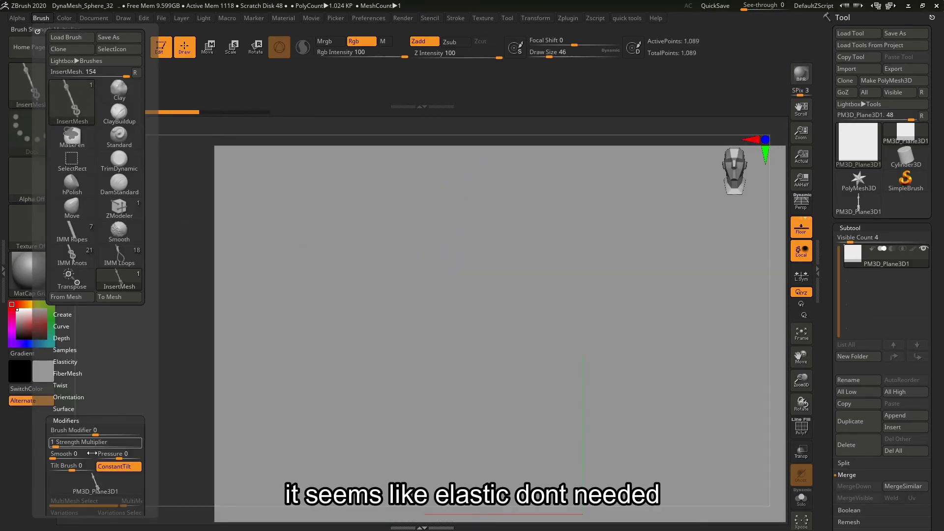
left_click_drag(151, 449, 150, 381)
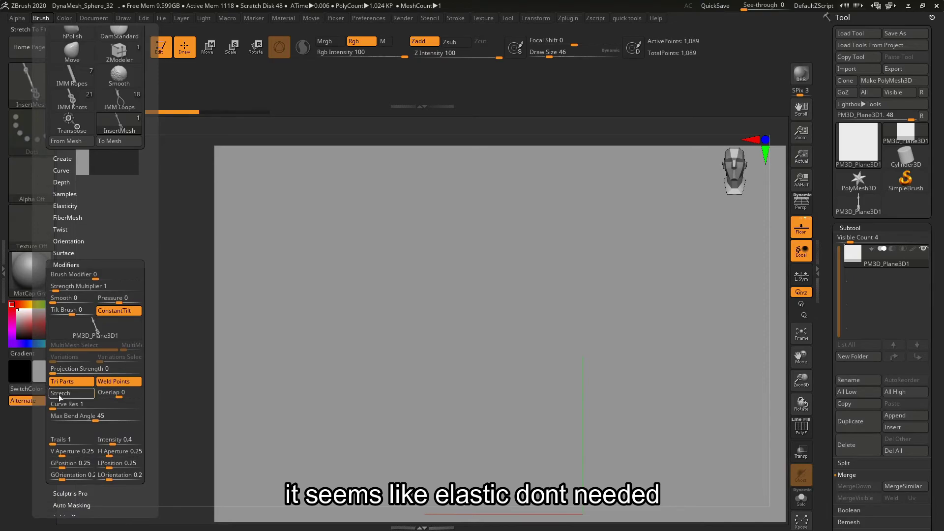
left_click_drag(740, 515, 743, 517)
mouse_move(422, 282)
right_mouse_down("ctrl")
mouse_move(582, 327)
mouse_move(344, 312)
right_mouse_up("ctrl")
right_click_drag(429, 355, 323, 305, "alt")
key("f")
right_click_drag(459, 313, 426, 282, "alt")
left_click_drag(500, 394, 473, 413)
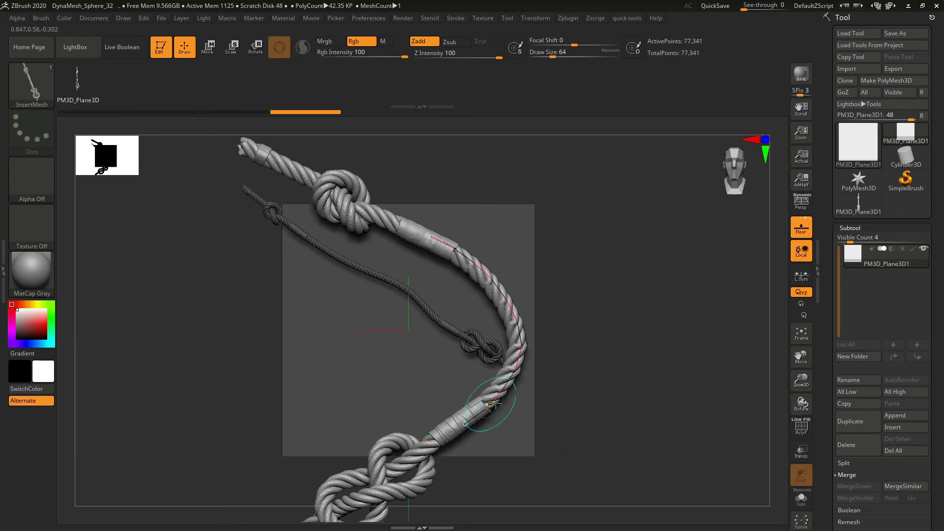
mouse_move(593, 341)
right_mouse_down("ctrl")
mouse_move(515, 340)
mouse_move(547, 340)
right_mouse_up("ctrl")
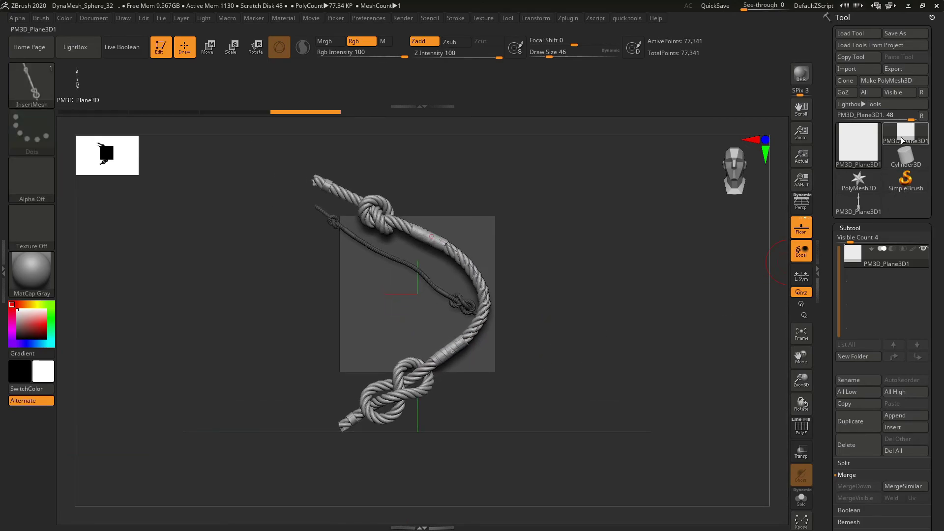
left_click(907, 157)
left_click(858, 149)
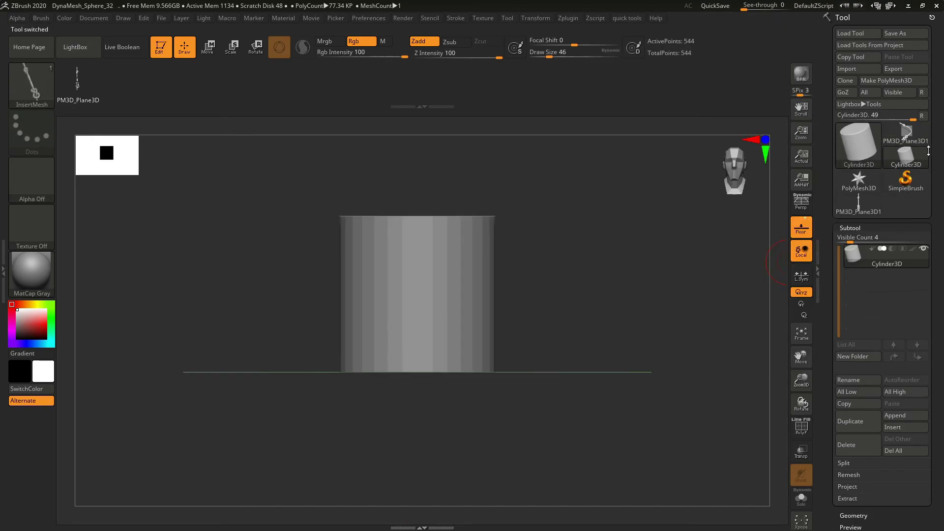
left_click(907, 134)
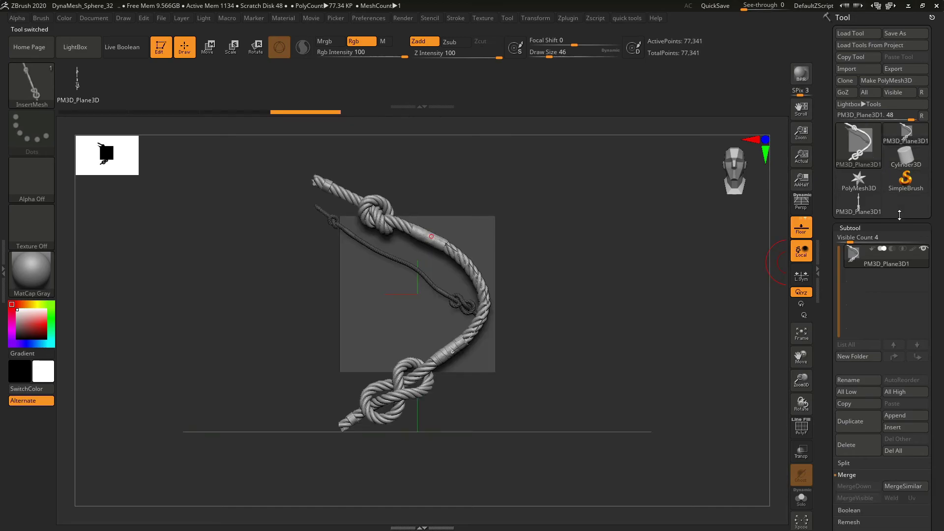
Append a Sphere3D subtool and delete the plane subtool with its ropes.
left_click(903, 419)
left_click(467, 379)
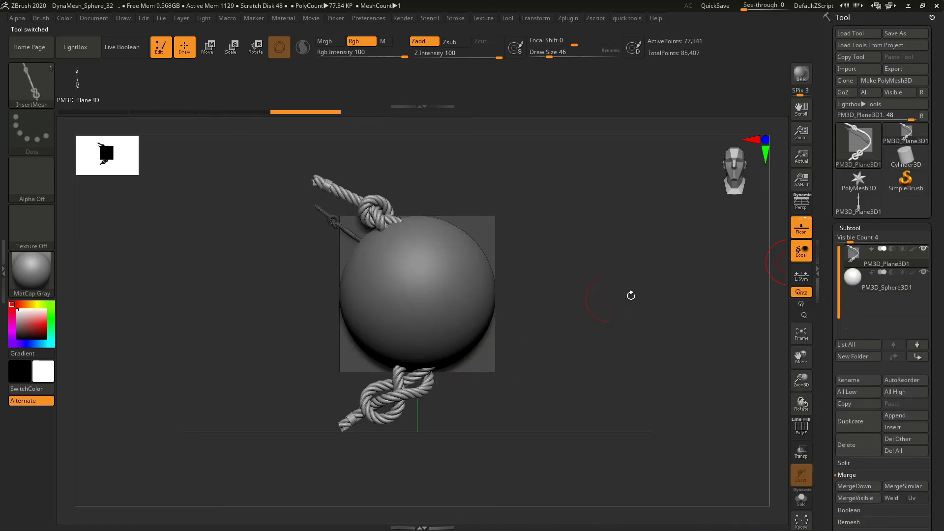
left_click(892, 439)
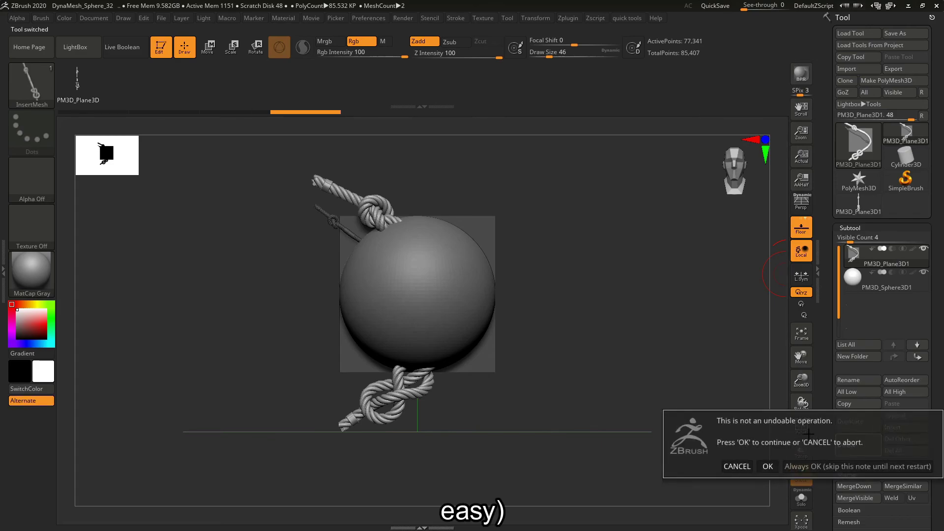
left_click(767, 466)
Set the Draw Size to 29 and draw a winding knotted rope diagonally across the sphere.
mouse_move(415, 242)
right_mouse_down("ctrl")
mouse_move(528, 284)
mouse_move(417, 240)
right_mouse_up("ctrl")
key("s")
left_click_drag(418, 240, 415, 241)
mouse_move(439, 204)
left_mouse_down()
mouse_move(398, 213)
mouse_move(210, 352)
mouse_move(201, 390)
left_mouse_up()
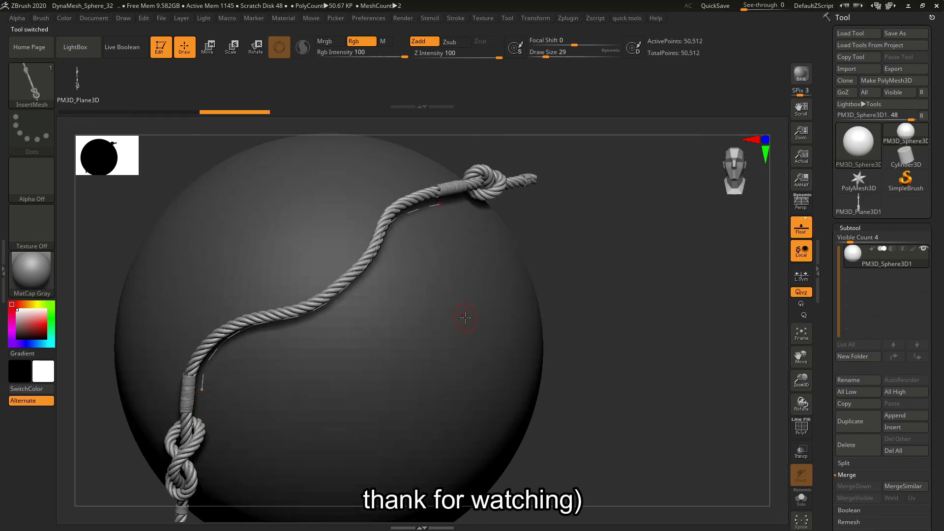
Reshape the rope on the sphere into a wide arc running over its upper part and down its right side.
right_click_drag(465, 317, 439, 311, "ctrl")
left_click_drag(445, 232, 510, 371)
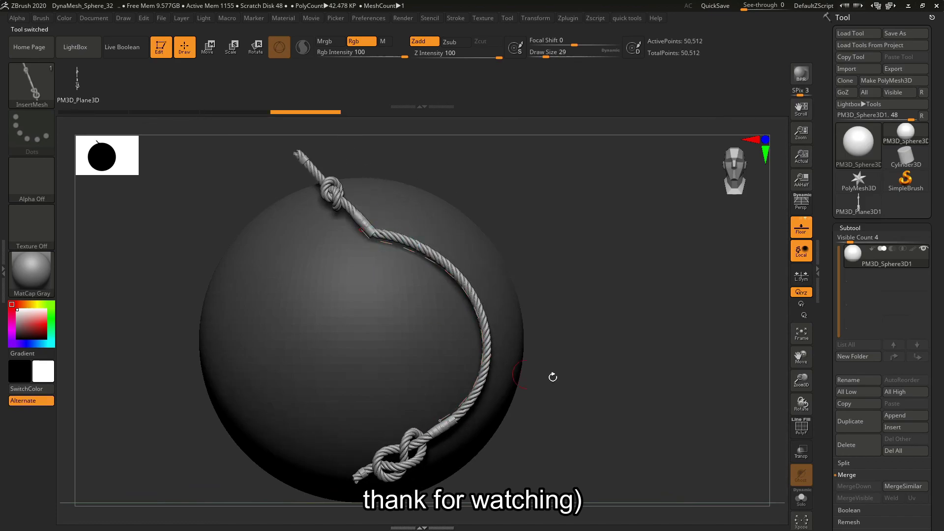
left_click_drag(361, 229, 301, 247)
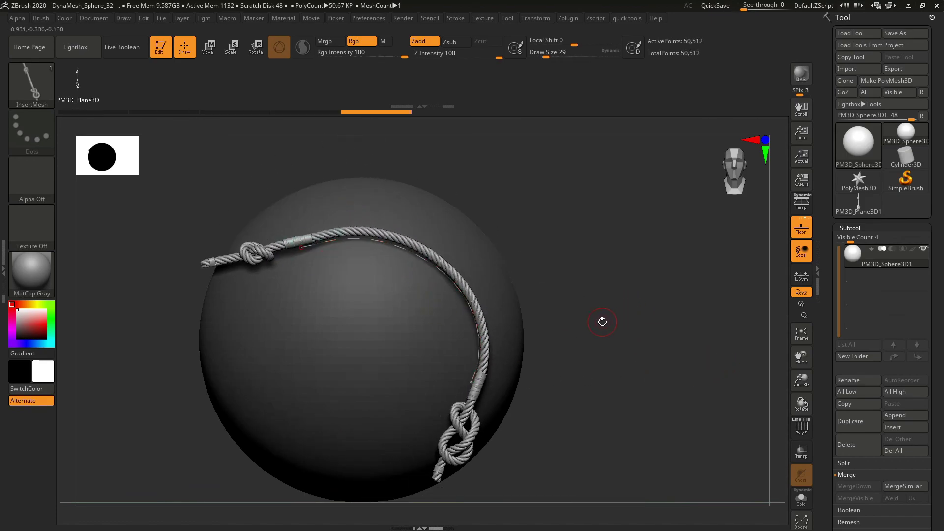
left_click_drag(610, 309, 620, 319, "ctrl")
left_click_drag(608, 354, 626, 330, "alt")
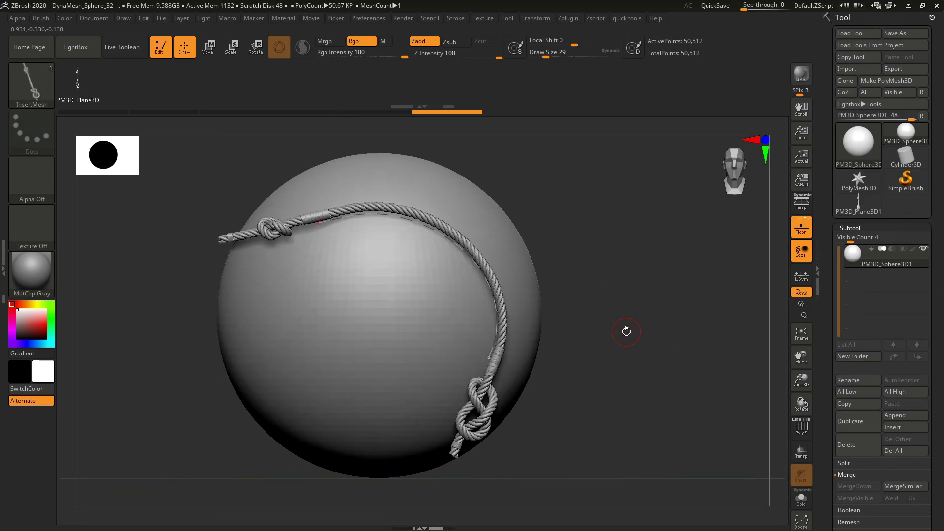